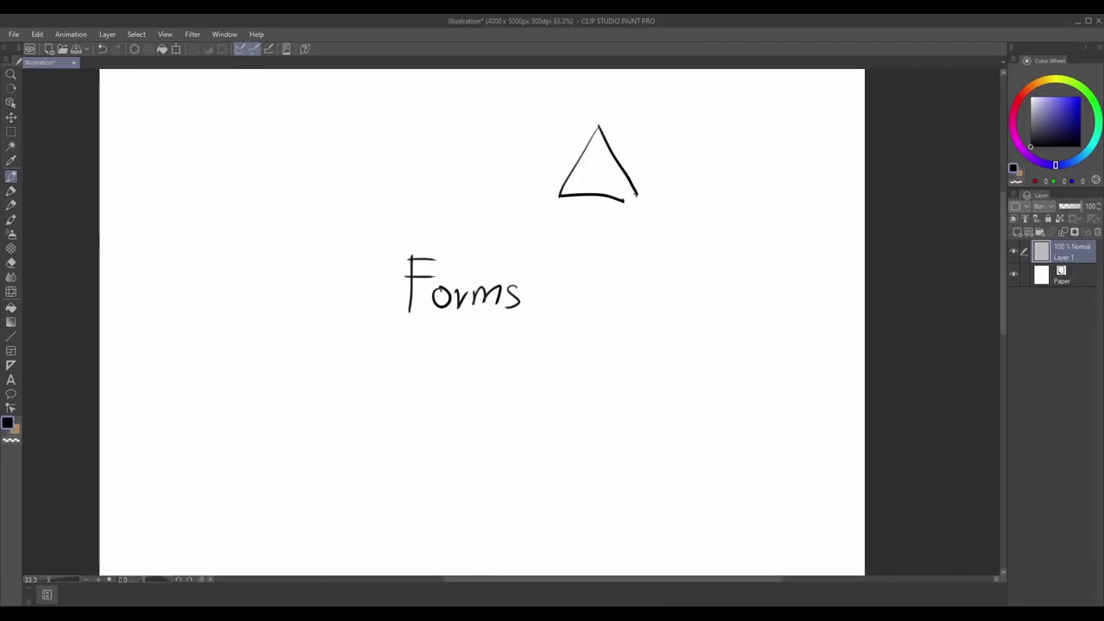
# Step: Extend the triangle above the word Forms into a triangular prism with dashed hidden edges
pyautogui.press('c')
pyautogui.moveTo(610, 201); pyautogui.dragTo(625, 202)
pyautogui.press('c')
pyautogui.moveTo(600, 127); pyautogui.dragTo(631, 110)
pyautogui.moveTo(632, 110); pyautogui.dragTo(665, 173)
pyautogui.moveTo(666, 178); pyautogui.dragTo(640, 198)
pyautogui.moveTo(562, 193)
pyautogui.mouseDown()
pyautogui.moveTo(602, 169)
pyautogui.moveTo(662, 178)
pyautogui.mouseUp()
# Step: Draw a sphere below the prism with a vertical contour, an equator, dashed back lines and an outward arrow
pyautogui.moveTo(628, 345); pyautogui.dragTo(672, 382)
pyautogui.hotkey('ctrl', 'z')
pyautogui.moveTo(612, 317)
pyautogui.mouseDown()
pyautogui.moveTo(661, 352)
pyautogui.moveTo(604, 317)
pyautogui.mouseUp()
pyautogui.moveTo(603, 318)
pyautogui.mouseDown()
pyautogui.moveTo(661, 345)
pyautogui.moveTo(588, 331)
pyautogui.moveTo(624, 416)
pyautogui.mouseUp()
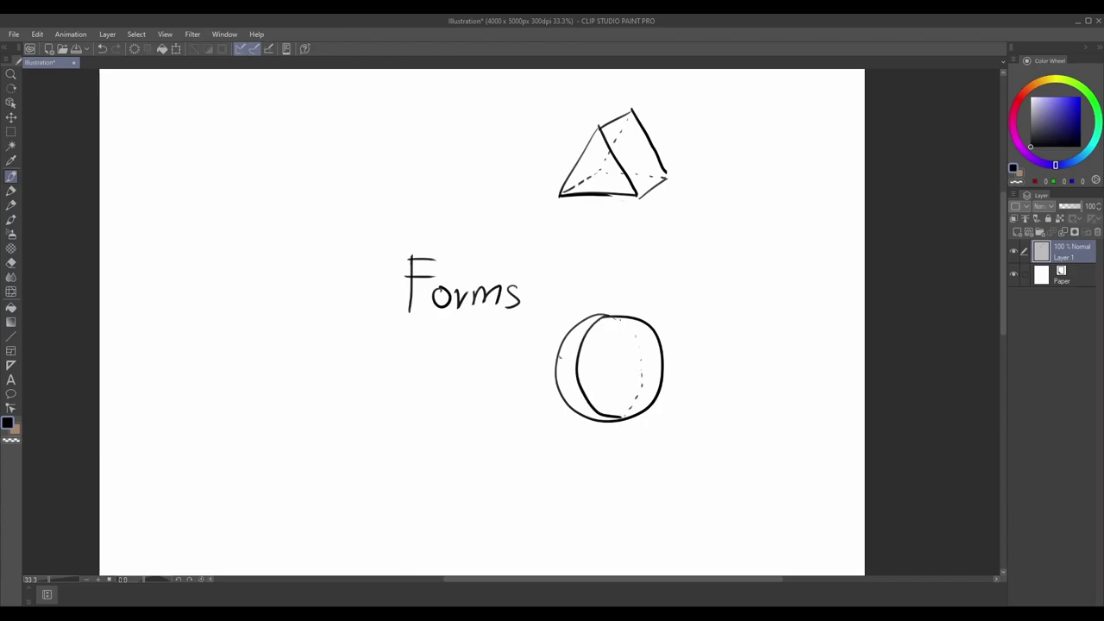
pyautogui.moveTo(556, 358); pyautogui.dragTo(657, 354)
pyautogui.moveTo(579, 385); pyautogui.dragTo(542, 419)
pyautogui.moveTo(295, 132)
pyautogui.mouseDown()
pyautogui.moveTo(380, 209)
pyautogui.moveTo(378, 197)
pyautogui.mouseUp()
pyautogui.hotkey('ctrl', 'z')
pyautogui.hotkey('ctrl', 'z')
pyautogui.hotkey('ctrl', 'z')
# Step: Draw a box in perspective above the word Forms, with its hidden edges dashed
pyautogui.moveTo(336, 165); pyautogui.dragTo(414, 165)
pyautogui.moveTo(336, 166); pyautogui.dragTo(395, 134)
pyautogui.moveTo(414, 165)
pyautogui.mouseDown()
pyautogui.moveTo(396, 133)
pyautogui.moveTo(416, 219)
pyautogui.mouseUp()
pyautogui.moveTo(393, 135); pyautogui.dragTo(431, 135)
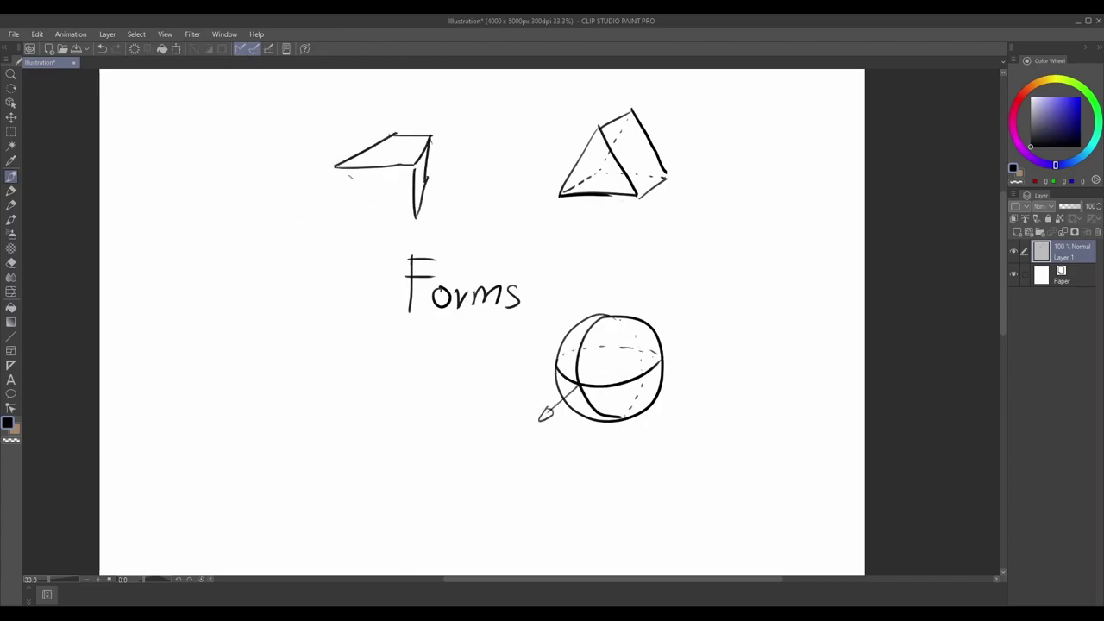
pyautogui.moveTo(340, 216); pyautogui.dragTo(414, 215)
pyautogui.moveTo(340, 165)
pyautogui.mouseDown()
pyautogui.moveTo(330, 195)
pyautogui.moveTo(340, 224)
pyautogui.mouseUp()
pyautogui.press('c')
pyautogui.moveTo(269, 290); pyautogui.dragTo(302, 277)
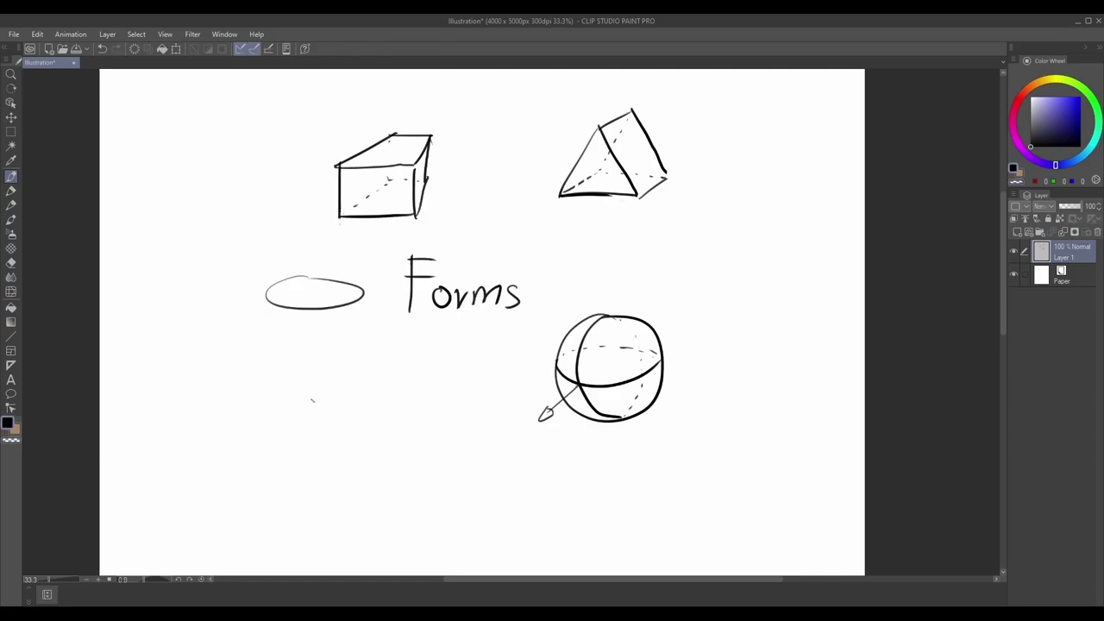
pyautogui.moveTo(271, 404); pyautogui.dragTo(371, 405)
pyautogui.moveTo(270, 295); pyautogui.dragTo(270, 427)
pyautogui.moveTo(363, 293); pyautogui.dragTo(358, 407)
pyautogui.hotkey('ctrl', 'z')
pyautogui.hotkey('ctrl', 'z')
pyautogui.hotkey('ctrl', 'z')
pyautogui.hotkey('ctrl', 'z')
# Step: Draw an upright cylinder beside the word Forms with a curved contour line around its middle
pyautogui.moveTo(302, 277); pyautogui.dragTo(285, 284)
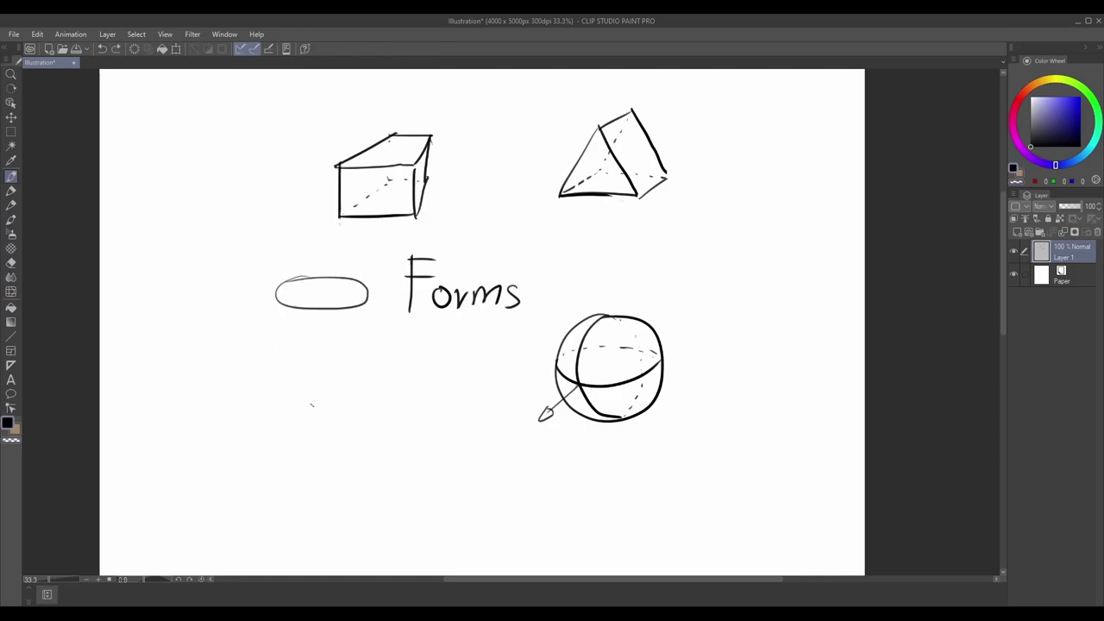
pyautogui.hotkey('ctrl', 'z')
pyautogui.moveTo(285, 402)
pyautogui.mouseDown()
pyautogui.moveTo(335, 410)
pyautogui.moveTo(284, 403)
pyautogui.mouseUp()
pyautogui.moveTo(276, 293); pyautogui.dragTo(271, 416)
pyautogui.moveTo(368, 296); pyautogui.dragTo(356, 389)
pyautogui.moveTo(280, 342); pyautogui.dragTo(362, 355)
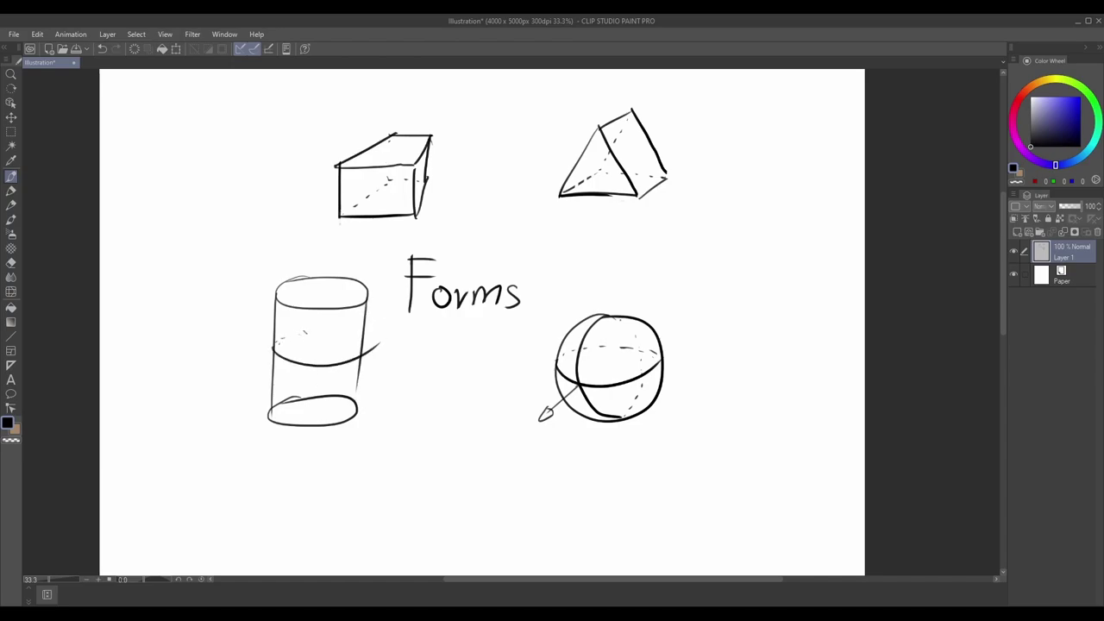
# Step: Draw curved arrows from the word Forms to the cylinder, the prism and the sphere
pyautogui.moveTo(427, 324); pyautogui.dragTo(373, 383)
pyautogui.moveTo(380, 366); pyautogui.dragTo(399, 385)
pyautogui.moveTo(479, 257)
pyautogui.mouseDown()
pyautogui.moveTo(533, 184)
pyautogui.moveTo(534, 203)
pyautogui.mouseUp()
pyautogui.moveTo(533, 253); pyautogui.dragTo(592, 303)
pyautogui.moveTo(583, 293); pyautogui.dragTo(613, 291)
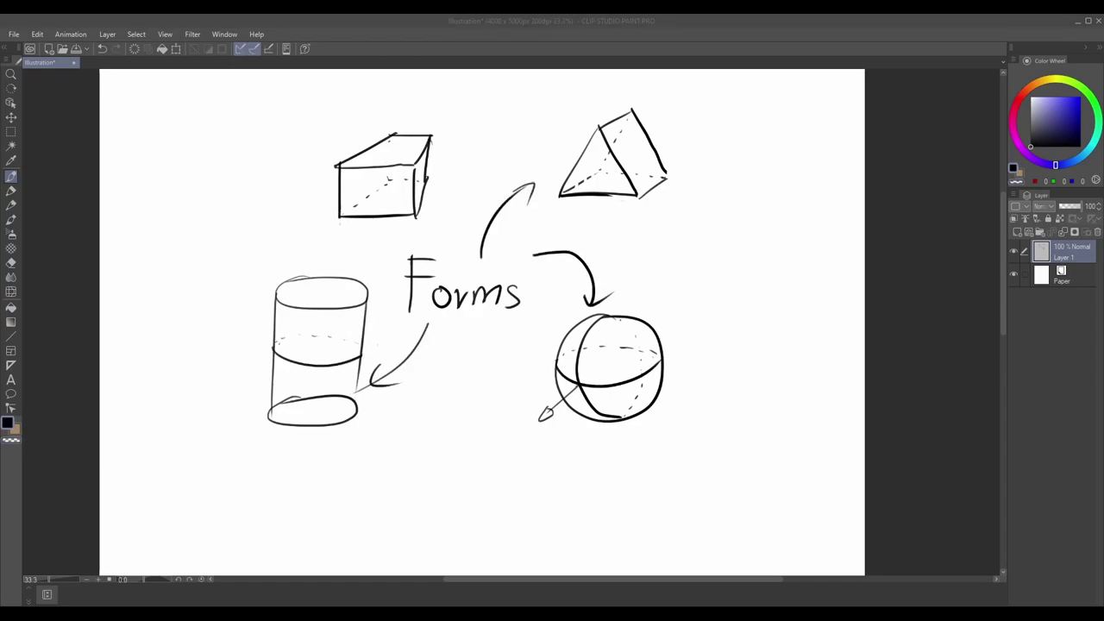
# Step: Handwrite the heading "What are forms?" on the blank canvas with the bullet "3D Objects" below it
pyautogui.moveTo(237, 107); pyautogui.dragTo(248, 145)
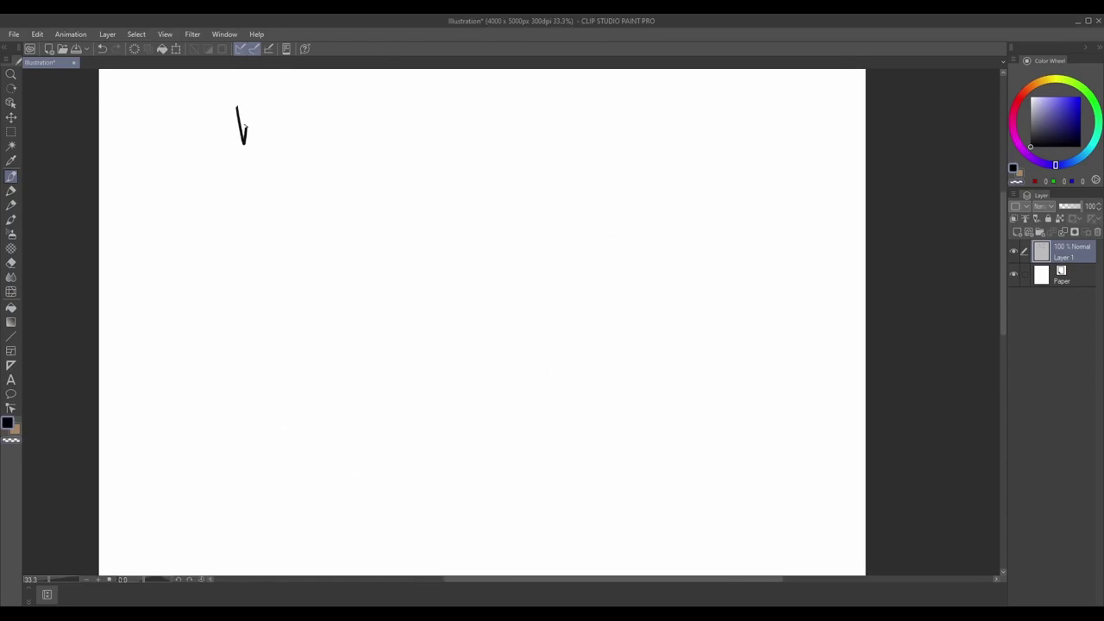
pyautogui.moveTo(278, 107)
pyautogui.mouseDown()
pyautogui.moveTo(402, 138)
pyautogui.moveTo(519, 120)
pyautogui.mouseUp()
pyautogui.moveTo(290, 196); pyautogui.dragTo(317, 195)
pyautogui.moveTo(328, 178); pyautogui.dragTo(362, 220)
pyautogui.moveTo(431, 183); pyautogui.dragTo(419, 216)
pyautogui.moveTo(448, 200); pyautogui.dragTo(442, 236)
pyautogui.moveTo(466, 200); pyautogui.dragTo(518, 210)
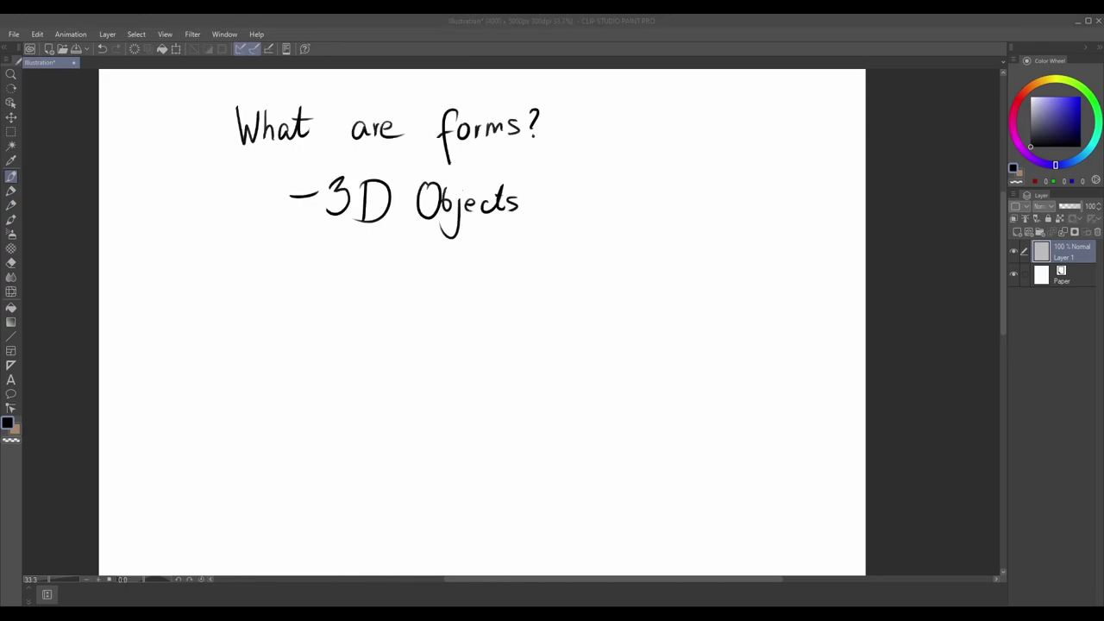
# Step: Handwrite the second bullet "Have volume, depth" below the first one
pyautogui.moveTo(281, 265); pyautogui.dragTo(324, 266)
pyautogui.moveTo(337, 250)
pyautogui.mouseDown()
pyautogui.moveTo(406, 281)
pyautogui.moveTo(538, 277)
pyautogui.mouseUp()
pyautogui.moveTo(566, 277); pyautogui.dragTo(561, 302)
pyautogui.moveTo(590, 258)
pyautogui.mouseDown()
pyautogui.moveTo(577, 284)
pyautogui.moveTo(614, 307)
pyautogui.mouseUp()
pyautogui.moveTo(619, 258); pyautogui.dragTo(661, 284)
# Step: Handwrite the third bullet "Occupy space" below "Have volume, depth"
pyautogui.moveTo(278, 339); pyautogui.dragTo(316, 340)
pyautogui.moveTo(348, 323); pyautogui.dragTo(447, 382)
pyautogui.moveTo(475, 335); pyautogui.dragTo(486, 368)
pyautogui.moveTo(489, 336); pyautogui.dragTo(519, 352)
pyautogui.moveTo(523, 340); pyautogui.dragTo(542, 352)
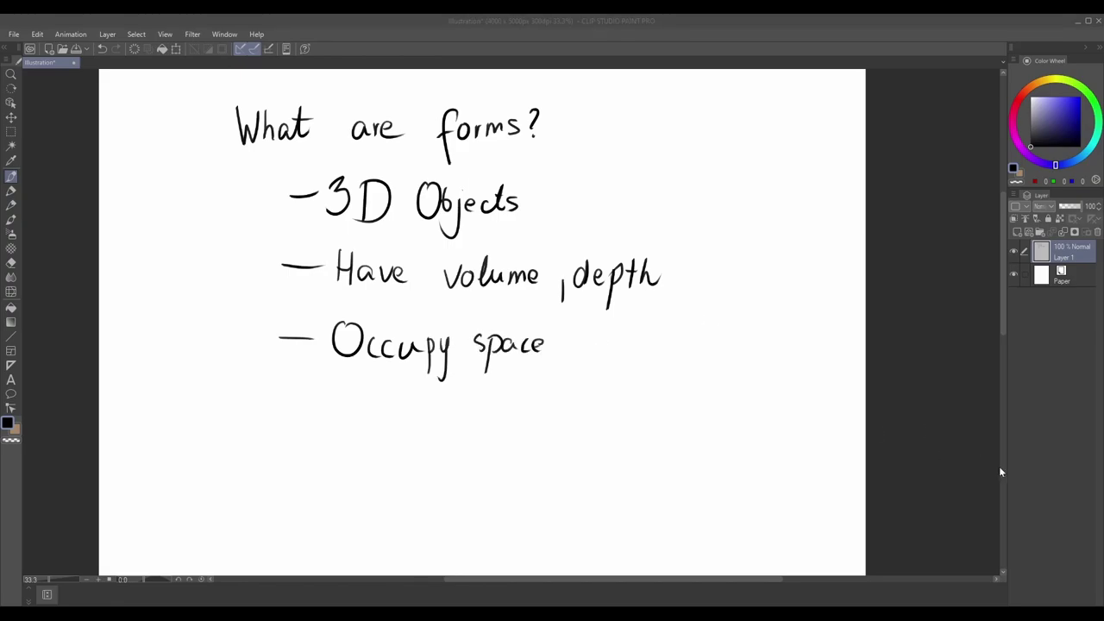
# Step: Handwrite the fourth bullet "Bring realism" below "Occupy space"
pyautogui.moveTo(273, 412); pyautogui.dragTo(302, 413)
pyautogui.moveTo(335, 390)
pyautogui.mouseDown()
pyautogui.moveTo(355, 422)
pyautogui.moveTo(391, 423)
pyautogui.mouseUp()
pyautogui.moveTo(395, 412); pyautogui.dragTo(402, 454)
pyautogui.moveTo(439, 412); pyautogui.dragTo(508, 424)
pyautogui.moveTo(510, 412); pyautogui.dragTo(533, 425)
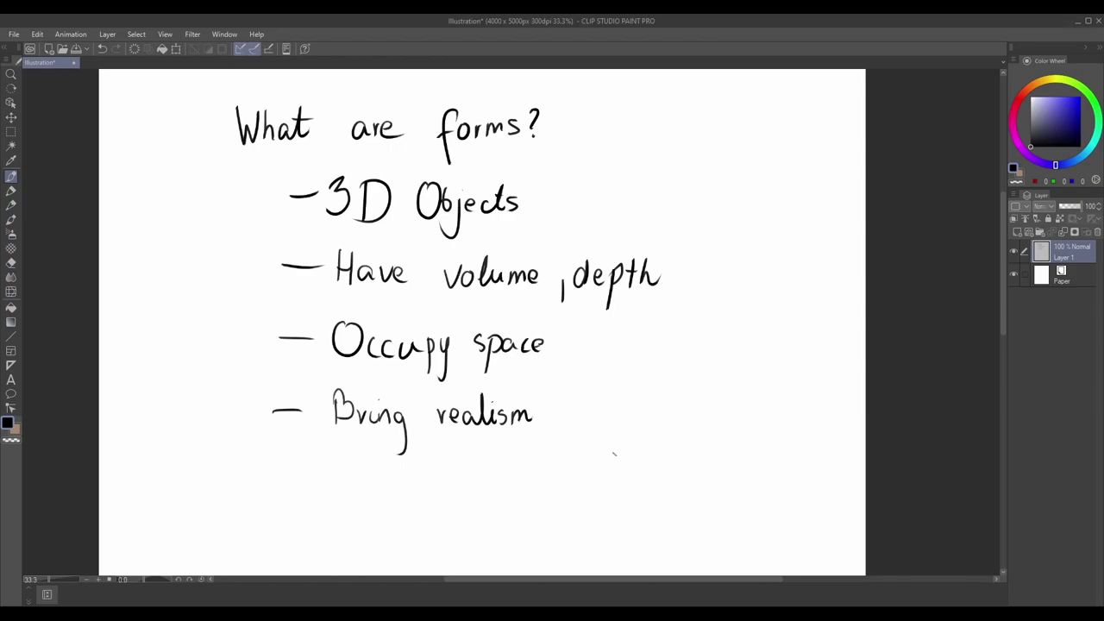
# Step: Handwrite the start of the fifth bullet, "Create illusion of", below "Bring realism"
pyautogui.moveTo(614, 454); pyautogui.dragTo(615, 423)
pyautogui.moveTo(279, 441); pyautogui.dragTo(299, 440)
pyautogui.moveTo(328, 426); pyautogui.dragTo(331, 451)
pyautogui.moveTo(334, 438); pyautogui.dragTo(370, 452)
pyautogui.moveTo(376, 430); pyautogui.dragTo(394, 448)
pyautogui.moveTo(431, 437); pyautogui.dragTo(433, 453)
pyautogui.moveTo(440, 426)
pyautogui.mouseDown()
pyautogui.moveTo(450, 452)
pyautogui.moveTo(473, 453)
pyautogui.mouseUp()
pyautogui.moveTo(482, 439)
pyautogui.mouseDown()
pyautogui.moveTo(475, 452)
pyautogui.moveTo(489, 452)
pyautogui.mouseUp()
pyautogui.moveTo(500, 440); pyautogui.dragTo(569, 456)
pyautogui.moveTo(605, 417); pyautogui.dragTo(620, 447)
pyautogui.moveTo(623, 439); pyautogui.dragTo(643, 470)
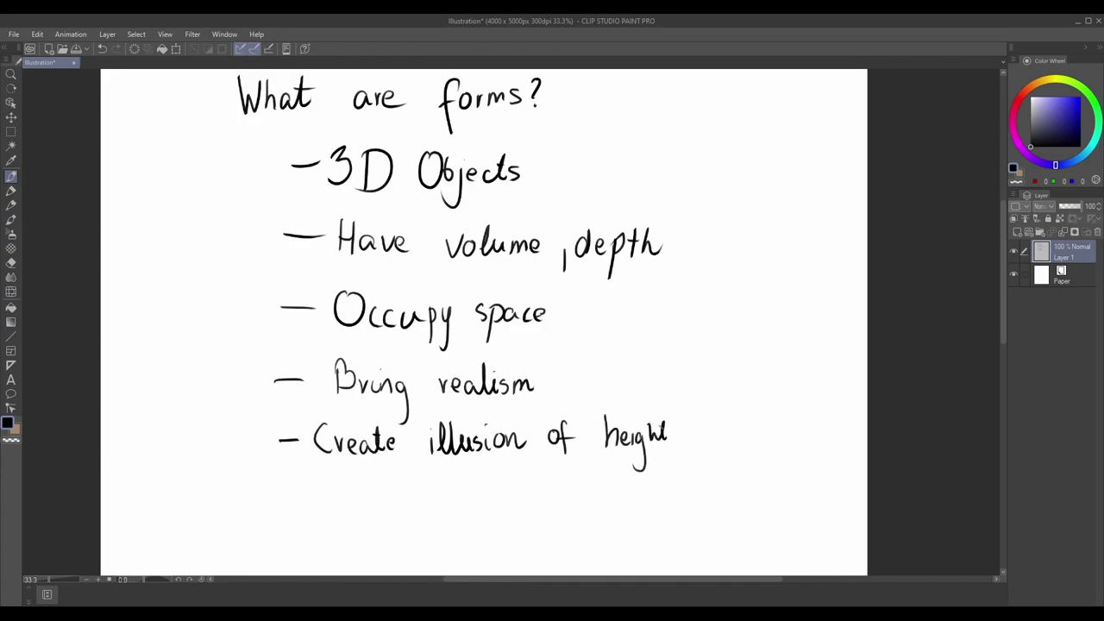
pyautogui.moveTo(649, 421); pyautogui.dragTo(666, 445)
pyautogui.moveTo(655, 428); pyautogui.dragTo(669, 426)
pyautogui.hotkey('ctrl', 'z')
pyautogui.hotkey('ctrl', 'z')
pyautogui.hotkey('ctrl', 'z')
pyautogui.hotkey('ctrl', 'z')
pyautogui.hotkey('ctrl', 'z')
pyautogui.hotkey('ctrl', 'z')
pyautogui.hotkey('ctrl', 'z')
# Step: Complete the bullet "Create illusion of" by hand and continue it on a second line
pyautogui.moveTo(601, 437); pyautogui.dragTo(673, 445)
pyautogui.moveTo(683, 442)
pyautogui.mouseDown()
pyautogui.moveTo(682, 459)
pyautogui.moveTo(766, 445)
pyautogui.mouseUp()
pyautogui.moveTo(480, 483); pyautogui.dragTo(481, 492)
pyautogui.moveTo(507, 479)
pyautogui.mouseDown()
pyautogui.moveTo(517, 490)
pyautogui.moveTo(528, 479)
pyautogui.mouseUp()
pyautogui.moveTo(528, 484); pyautogui.dragTo(545, 495)
pyautogui.moveTo(547, 483); pyautogui.dragTo(566, 495)
pyautogui.moveTo(568, 484); pyautogui.dragTo(602, 493)
# Step: Handwrite the heading "5 Simplest Forms:" along the top of the cleared canvas
pyautogui.moveTo(448, 118)
pyautogui.mouseDown()
pyautogui.moveTo(541, 113)
pyautogui.moveTo(559, 126)
pyautogui.mouseUp()
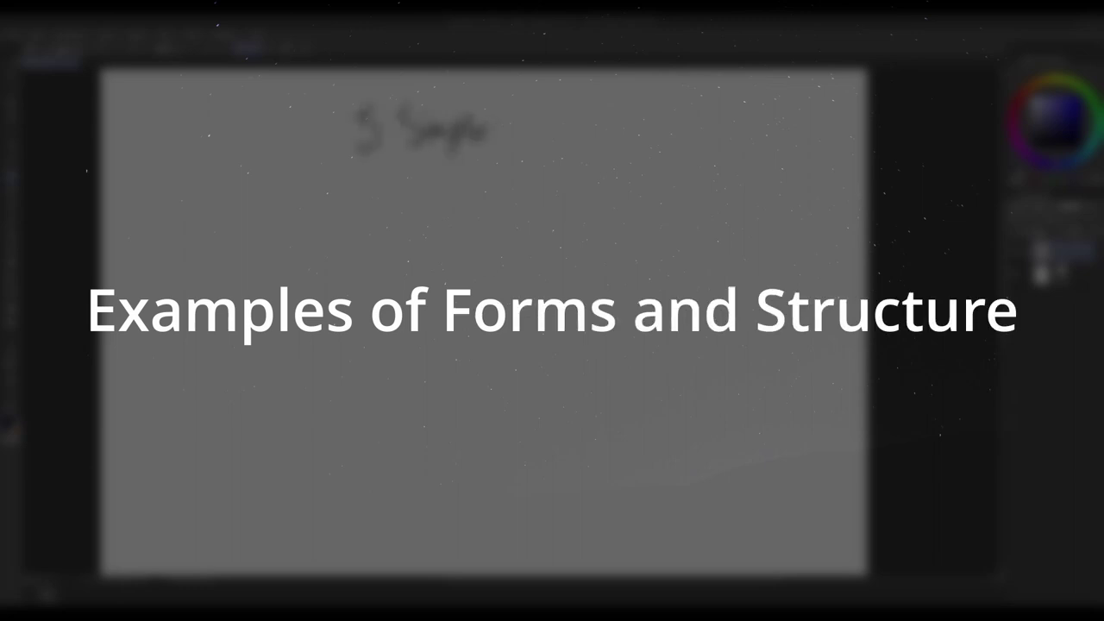
pyautogui.moveTo(539, 115); pyautogui.dragTo(539, 138)
pyautogui.moveTo(537, 114); pyautogui.dragTo(558, 124)
pyautogui.moveTo(569, 123); pyautogui.dragTo(593, 136)
pyautogui.moveTo(607, 121); pyautogui.dragTo(601, 136)
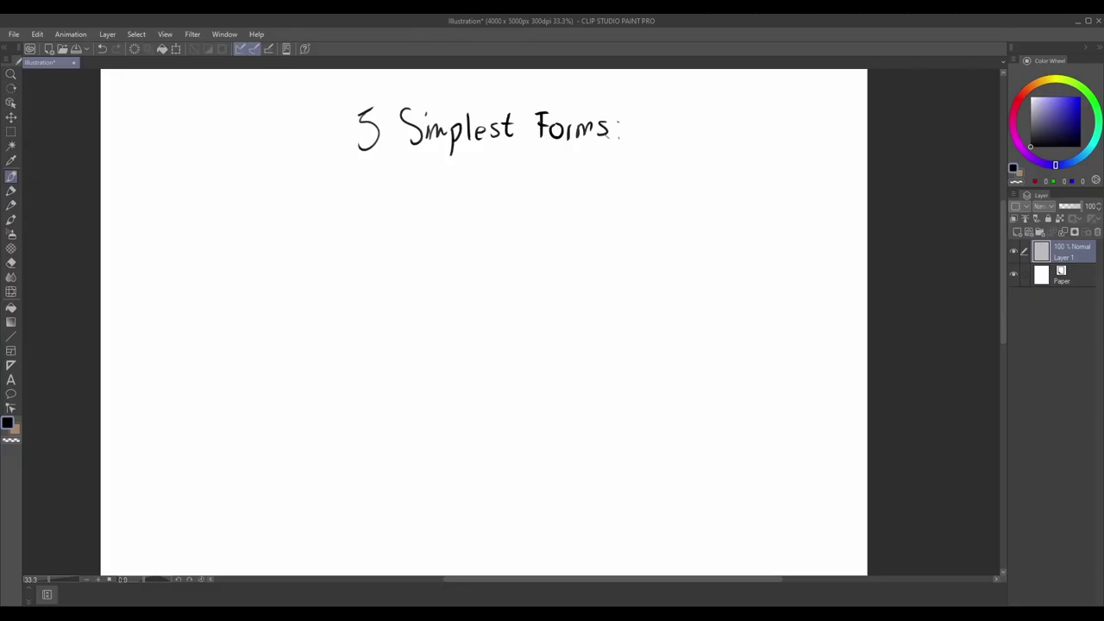
# Step: Handwrite the bullet "Cubes" under the heading and draw a cube in perspective beside it
pyautogui.moveTo(195, 217); pyautogui.dragTo(302, 226)
pyautogui.moveTo(439, 193); pyautogui.dragTo(493, 247)
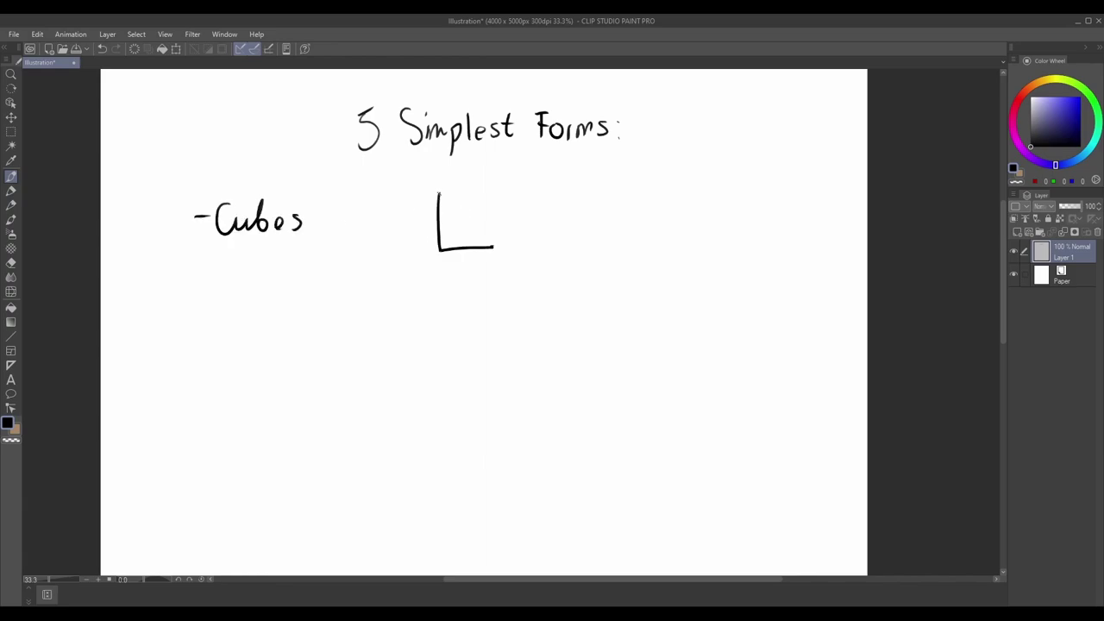
pyautogui.moveTo(438, 193)
pyautogui.mouseDown()
pyautogui.moveTo(495, 249)
pyautogui.moveTo(475, 169)
pyautogui.moveTo(506, 172)
pyautogui.moveTo(496, 245)
pyautogui.mouseUp()
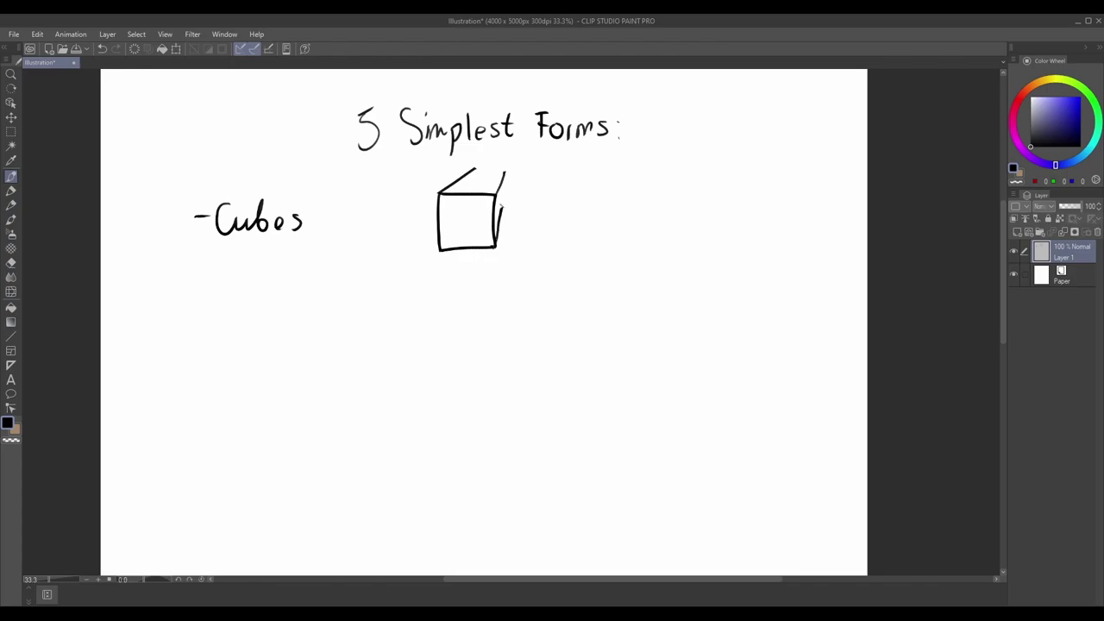
pyautogui.moveTo(502, 206); pyautogui.dragTo(503, 202)
pyautogui.moveTo(505, 170); pyautogui.dragTo(502, 203)
pyautogui.moveTo(474, 170); pyautogui.dragTo(511, 168)
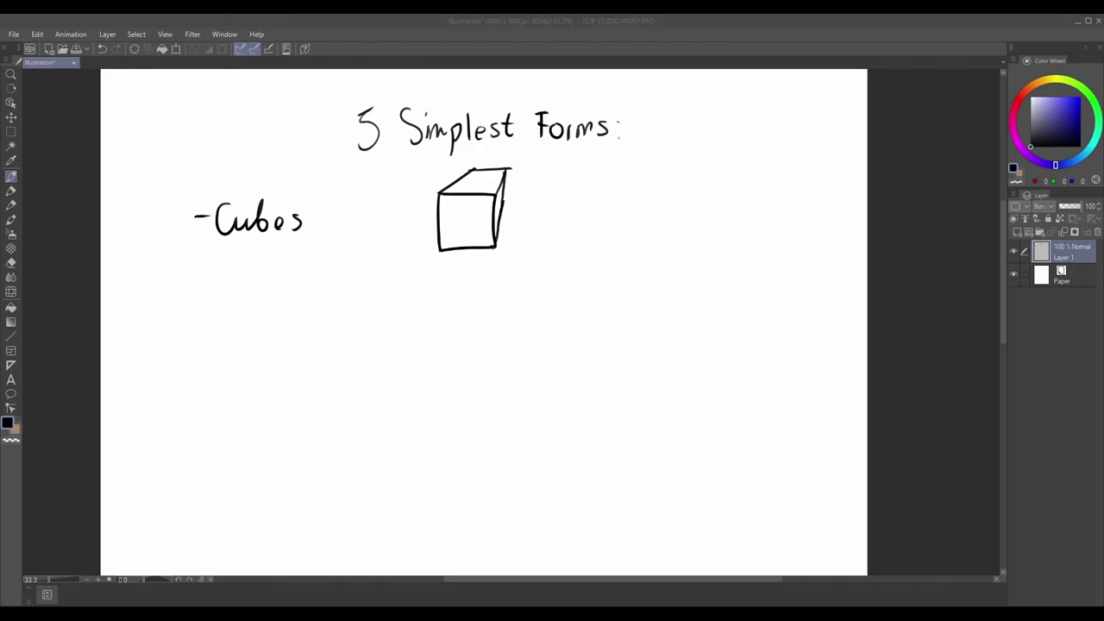
# Step: Handwrite the bullet "Spheres" below the Cubes bullet
pyautogui.moveTo(187, 326); pyautogui.dragTo(216, 337)
pyautogui.moveTo(235, 327)
pyautogui.mouseDown()
pyautogui.moveTo(234, 361)
pyautogui.moveTo(237, 342)
pyautogui.mouseUp()
pyautogui.moveTo(256, 314); pyautogui.dragTo(256, 341)
pyautogui.moveTo(256, 332); pyautogui.dragTo(281, 341)
pyautogui.moveTo(285, 331); pyautogui.dragTo(293, 342)
pyautogui.moveTo(298, 333); pyautogui.dragTo(314, 341)
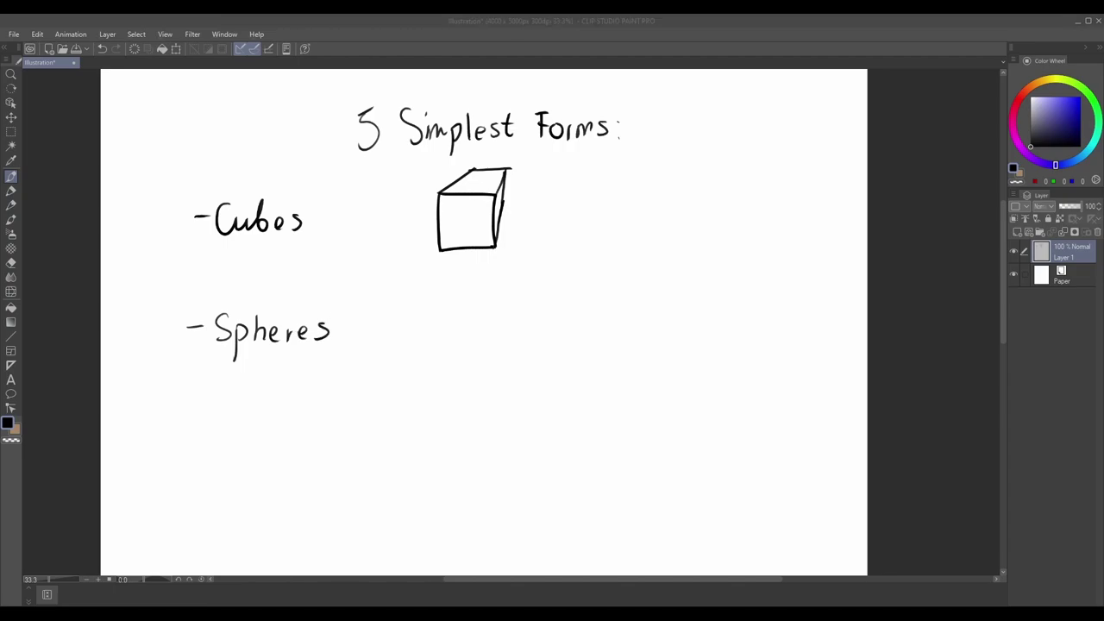
pyautogui.moveTo(460, 303)
pyautogui.mouseDown()
pyautogui.moveTo(415, 334)
pyautogui.moveTo(480, 304)
pyautogui.moveTo(439, 304)
pyautogui.moveTo(450, 376)
pyautogui.mouseUp()
pyautogui.moveTo(415, 341)
pyautogui.mouseDown()
pyautogui.moveTo(469, 347)
pyautogui.moveTo(496, 336)
pyautogui.mouseUp()
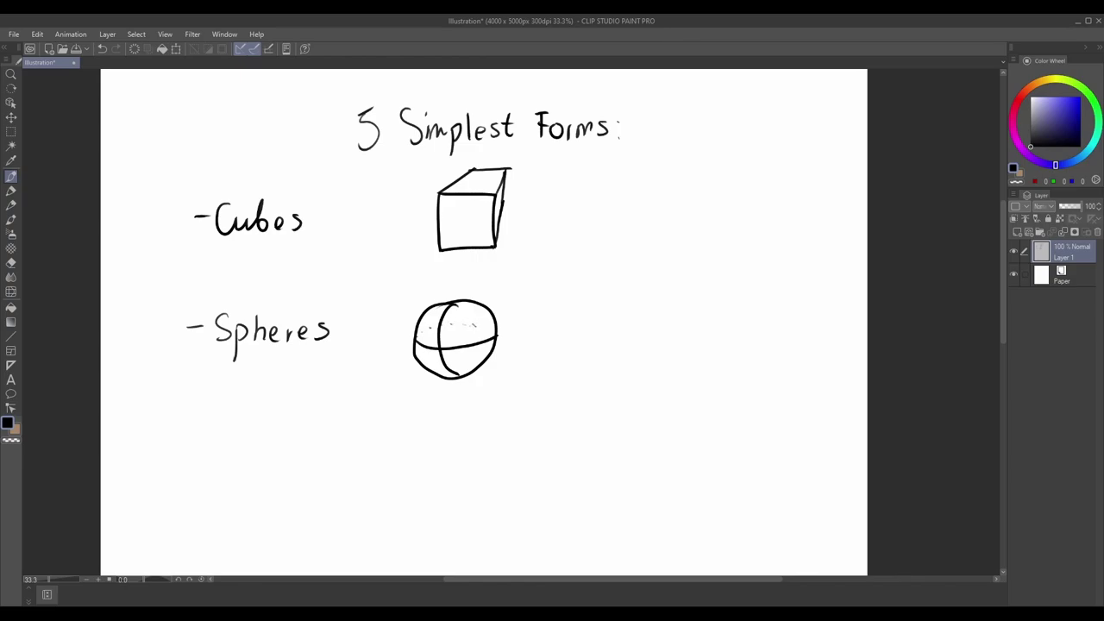
pyautogui.hotkey('ctrl', 'z')
pyautogui.hotkey('ctrl', 'z')
pyautogui.hotkey('ctrl', 'z')
pyautogui.hotkey('ctrl', 'z')
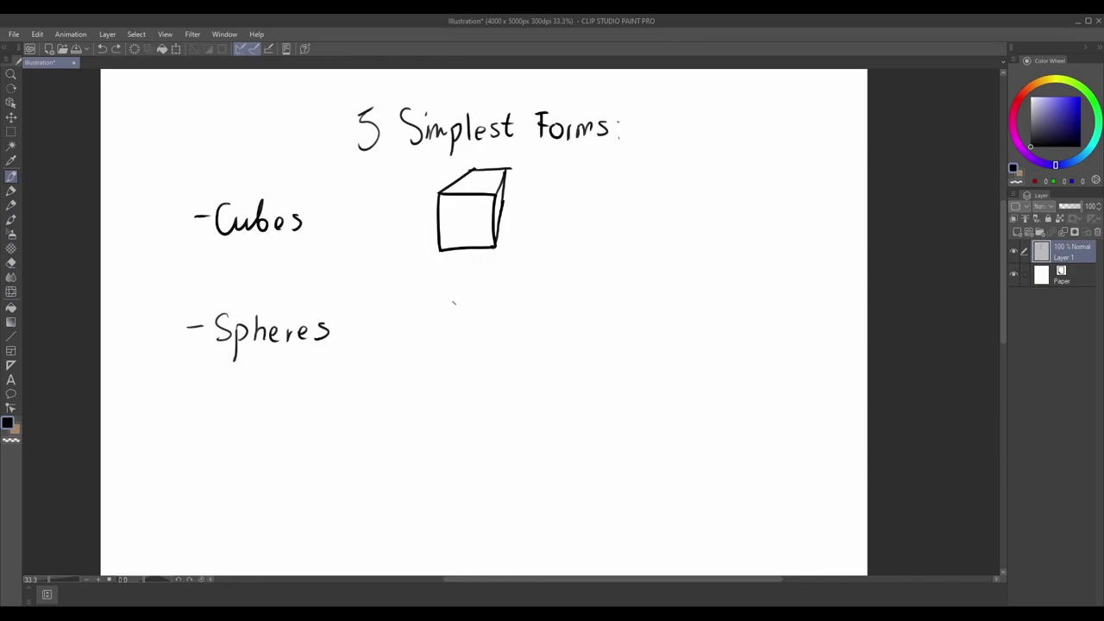
# Step: Draw a sphere beside the Spheres label with a vertical contour, an equator and dashed back lines
pyautogui.moveTo(454, 304)
pyautogui.mouseDown()
pyautogui.moveTo(488, 321)
pyautogui.moveTo(429, 307)
pyautogui.moveTo(425, 363)
pyautogui.moveTo(447, 384)
pyautogui.mouseUp()
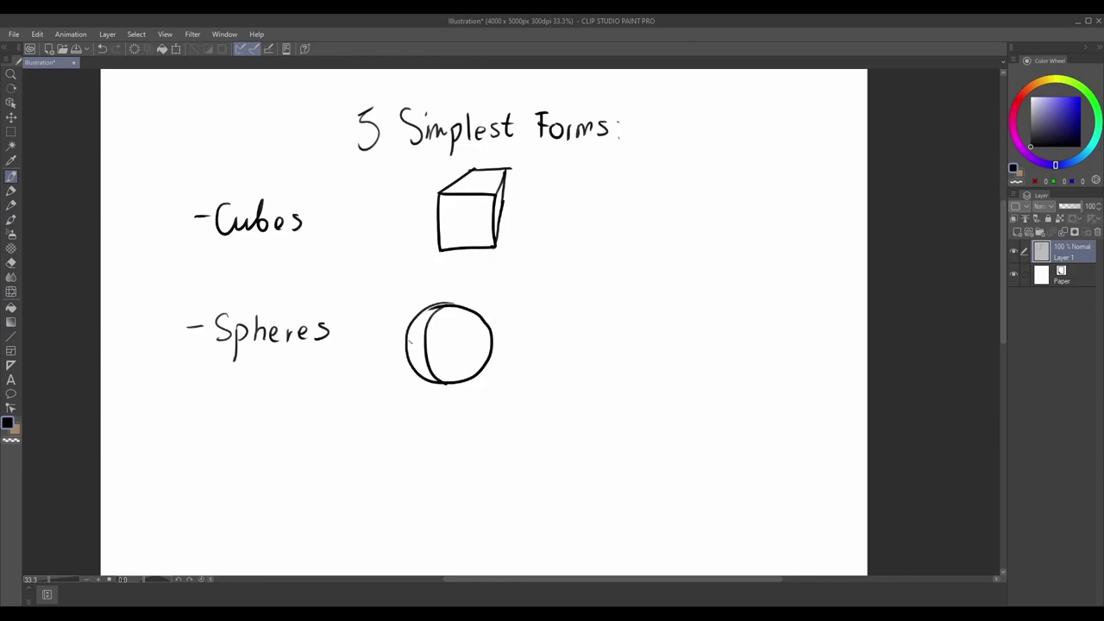
pyautogui.moveTo(408, 340); pyautogui.dragTo(411, 353)
pyautogui.moveTo(411, 354)
pyautogui.mouseDown()
pyautogui.moveTo(493, 339)
pyautogui.moveTo(466, 337)
pyautogui.mouseUp()
pyautogui.hotkey('ctrl', 'z')
# Step: Handwrite the bullet "Cylinders" below the Spheres bullet
pyautogui.moveTo(183, 452); pyautogui.dragTo(212, 461)
pyautogui.moveTo(218, 447)
pyautogui.mouseDown()
pyautogui.moveTo(218, 497)
pyautogui.moveTo(241, 461)
pyautogui.mouseUp()
pyautogui.moveTo(248, 451); pyautogui.dragTo(248, 461)
pyautogui.moveTo(251, 461); pyautogui.dragTo(279, 464)
pyautogui.moveTo(282, 457); pyautogui.dragTo(298, 465)
pyautogui.moveTo(312, 452); pyautogui.dragTo(302, 466)
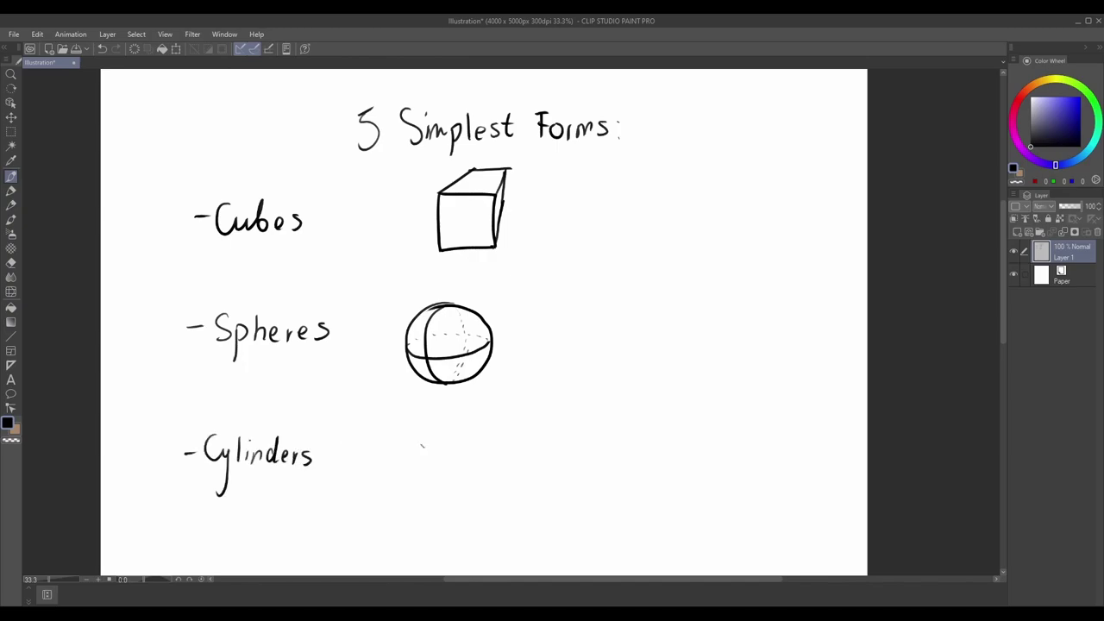
# Step: Draw an upright cylinder beside the Cylinders label, with the hidden back of its base dashed
pyautogui.moveTo(455, 429)
pyautogui.mouseDown()
pyautogui.moveTo(435, 446)
pyautogui.moveTo(474, 430)
pyautogui.mouseUp()
pyautogui.moveTo(448, 524)
pyautogui.mouseDown()
pyautogui.moveTo(457, 543)
pyautogui.moveTo(475, 524)
pyautogui.moveTo(457, 544)
pyautogui.moveTo(475, 526)
pyautogui.mouseUp()
pyautogui.hotkey('ctrl', 'z')
pyautogui.moveTo(409, 438); pyautogui.dragTo(408, 538)
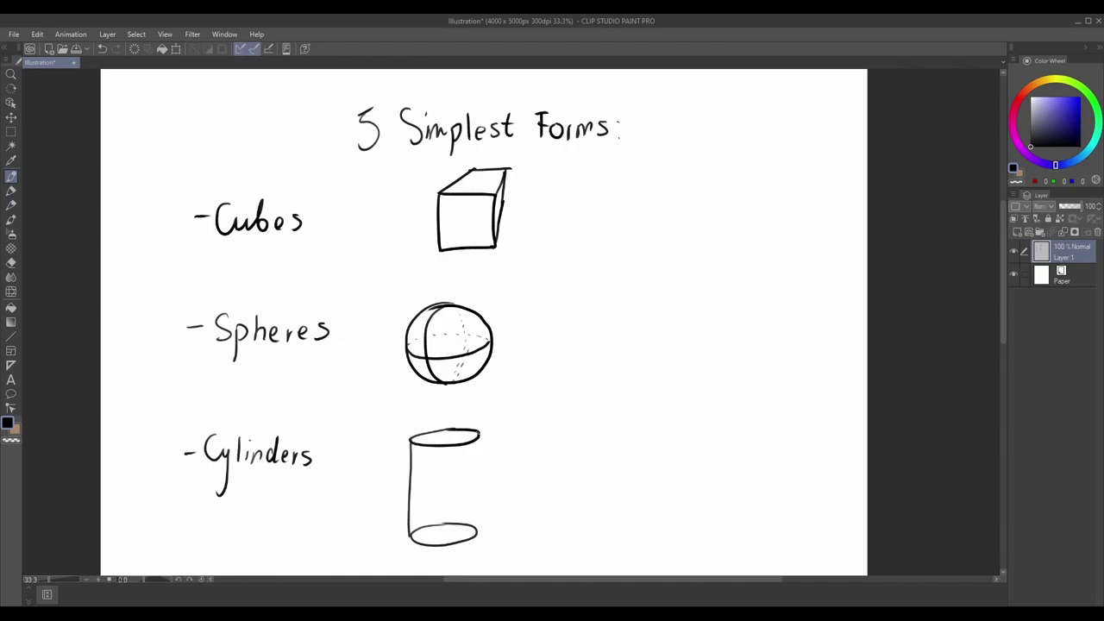
pyautogui.moveTo(478, 439); pyautogui.dragTo(476, 535)
pyautogui.moveTo(484, 465); pyautogui.dragTo(473, 345)
pyautogui.press('c')
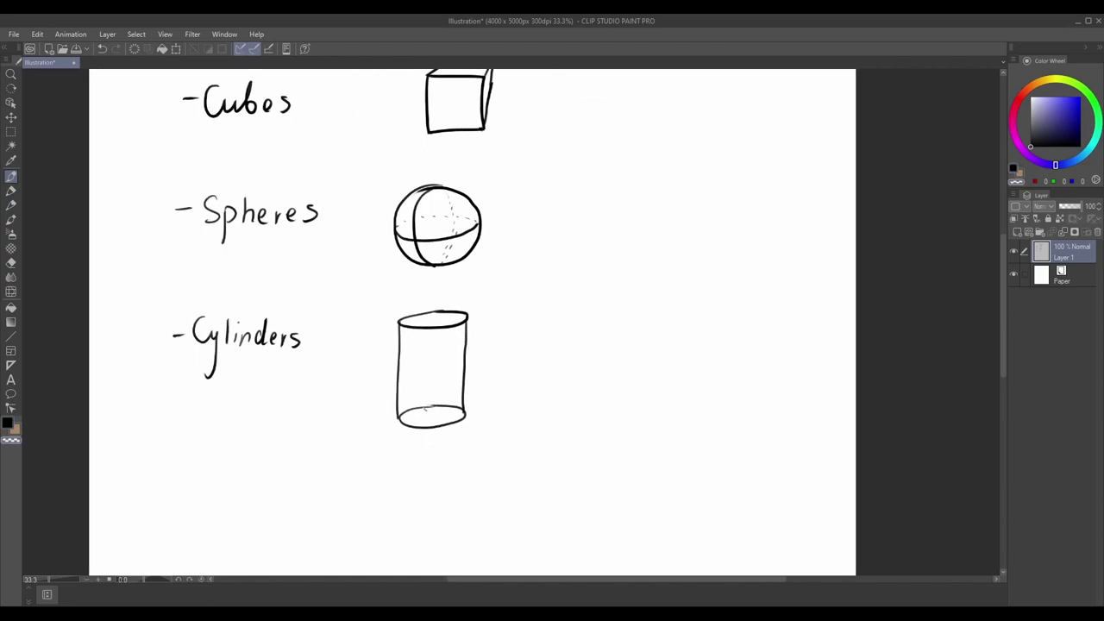
# Step: Handwrite the bullet "Cones" below the Cylinders bullet
pyautogui.scroll(-4, 259, 335)
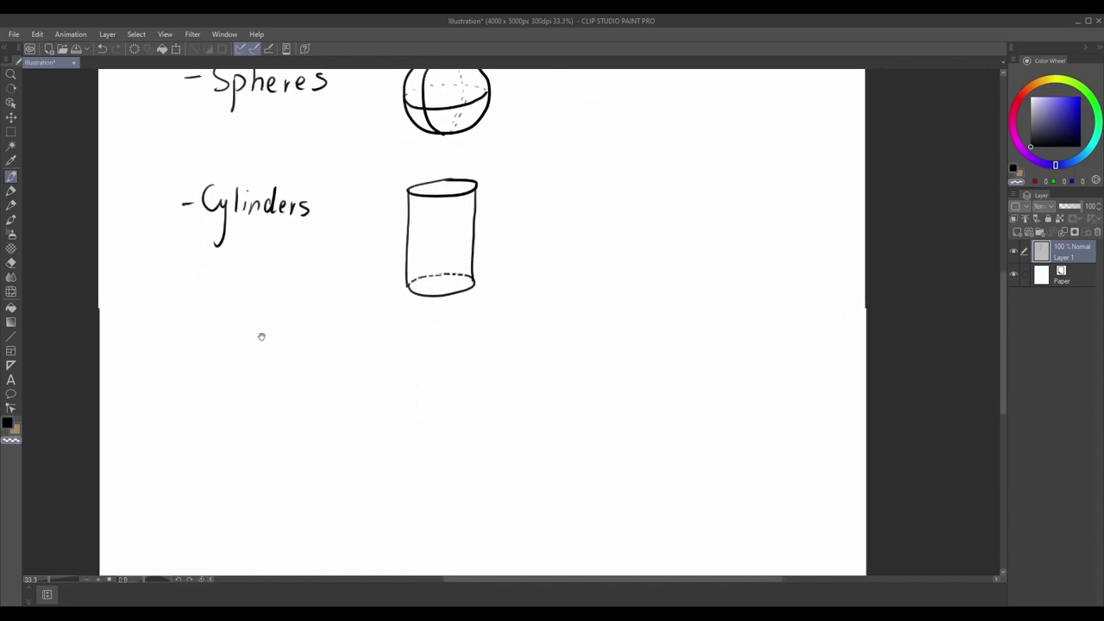
pyautogui.moveTo(157, 356); pyautogui.dragTo(173, 356)
pyautogui.moveTo(201, 336); pyautogui.dragTo(205, 370)
pyautogui.moveTo(216, 357); pyautogui.dragTo(234, 371)
pyautogui.moveTo(247, 363); pyautogui.dragTo(256, 369)
# Step: Draw a cone beside the Cones label with straight sides, a curved base and a dashed back edge
pyautogui.click(417, 331)
pyautogui.moveTo(378, 440)
pyautogui.mouseDown()
pyautogui.moveTo(448, 435)
pyautogui.moveTo(391, 427)
pyautogui.mouseUp()
pyautogui.hotkey('ctrl', 'z')
pyautogui.click(418, 333)
pyautogui.keyDown('shift'); pyautogui.click(447, 438); pyautogui.keyUp('shift')
pyautogui.click(419, 333)
pyautogui.keyDown('shift'); pyautogui.click(373, 436); pyautogui.keyUp('shift')
pyautogui.hotkey('ctrl', 'z')
pyautogui.keyDown('shift'); pyautogui.click(375, 437); pyautogui.keyUp('shift')
pyautogui.moveTo(396, 425); pyautogui.dragTo(399, 425)
pyautogui.moveTo(404, 423); pyautogui.dragTo(407, 426)
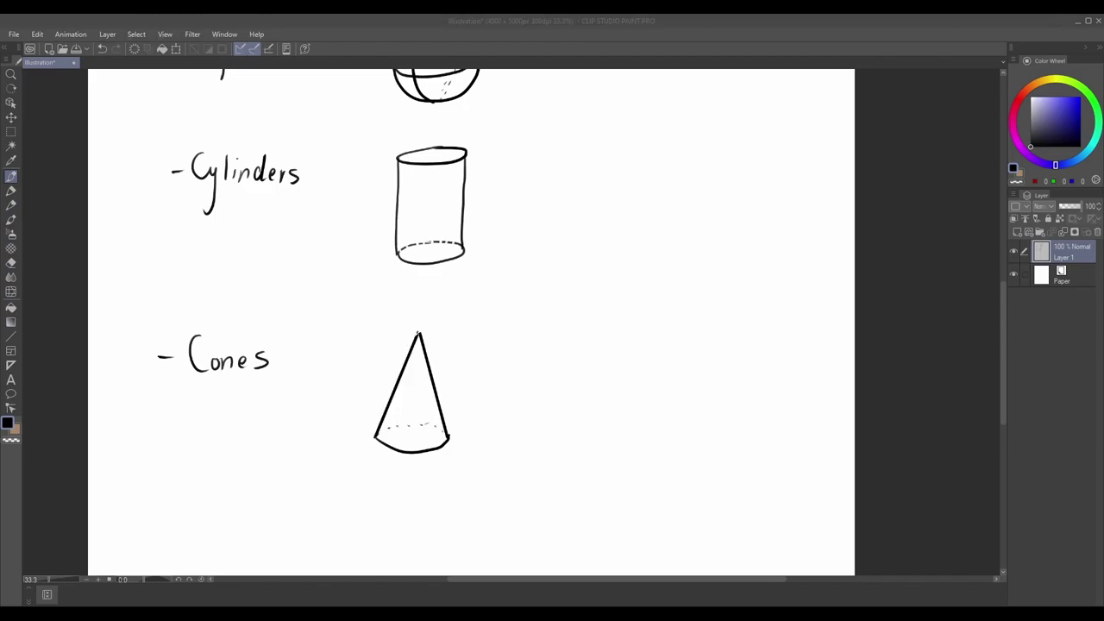
# Step: Handwrite the bullet "Pyramids" below the Cones bullet
pyautogui.moveTo(349, 369); pyautogui.dragTo(403, 192)
pyautogui.moveTo(232, 346); pyautogui.dragTo(238, 363)
pyautogui.moveTo(247, 357)
pyautogui.mouseDown()
pyautogui.moveTo(247, 392)
pyautogui.moveTo(272, 359)
pyautogui.mouseUp()
pyautogui.moveTo(284, 359); pyautogui.dragTo(314, 366)
pyautogui.moveTo(328, 357); pyautogui.dragTo(333, 368)
pyautogui.moveTo(347, 353); pyautogui.dragTo(338, 367)
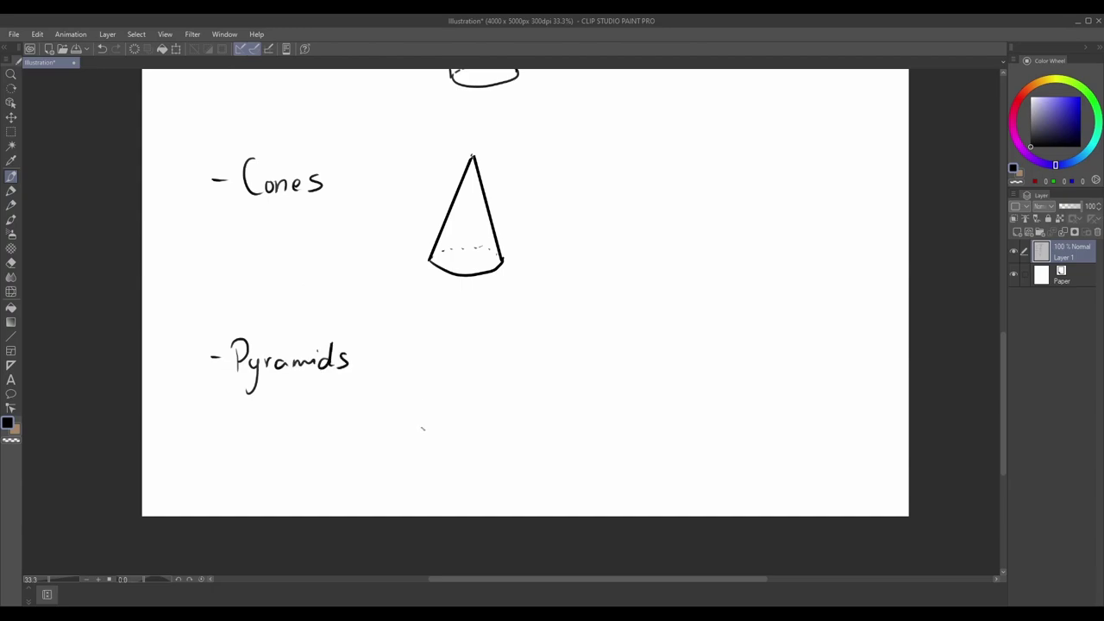
# Step: Draw a four-sided pyramid beside the Pyramids label, joining a parallelogram base to one apex
pyautogui.moveTo(434, 411)
pyautogui.mouseDown()
pyautogui.moveTo(414, 449)
pyautogui.moveTo(517, 410)
pyautogui.mouseUp()
pyautogui.moveTo(518, 410); pyautogui.dragTo(500, 447)
pyautogui.moveTo(414, 449); pyautogui.dragTo(504, 443)
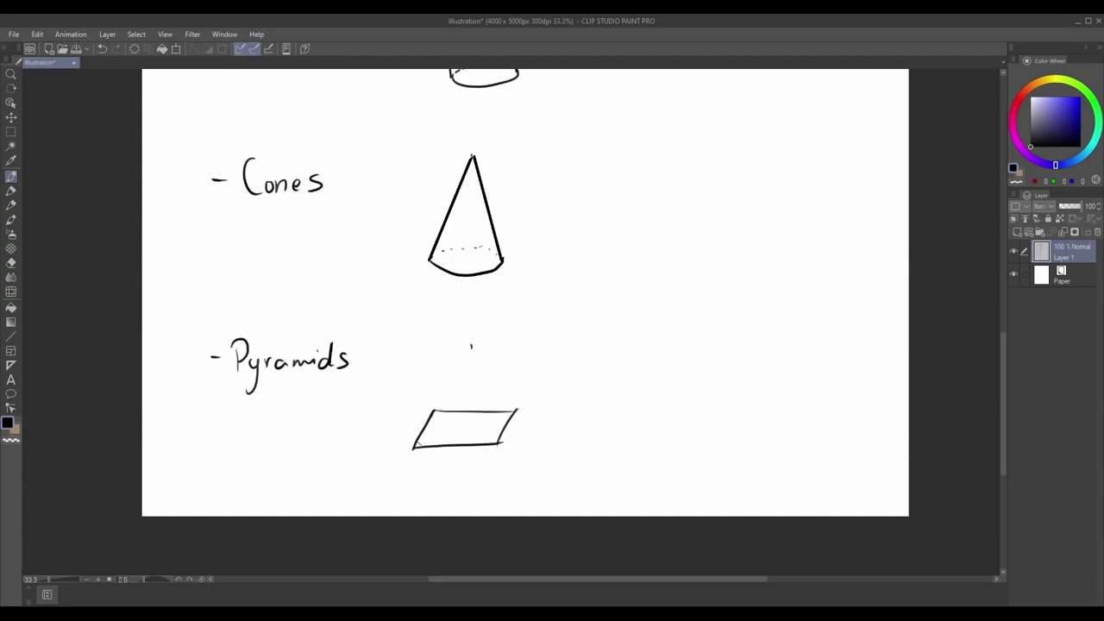
pyautogui.moveTo(472, 339)
pyautogui.mouseDown()
pyautogui.moveTo(414, 446)
pyautogui.moveTo(500, 444)
pyautogui.moveTo(516, 411)
pyautogui.mouseUp()
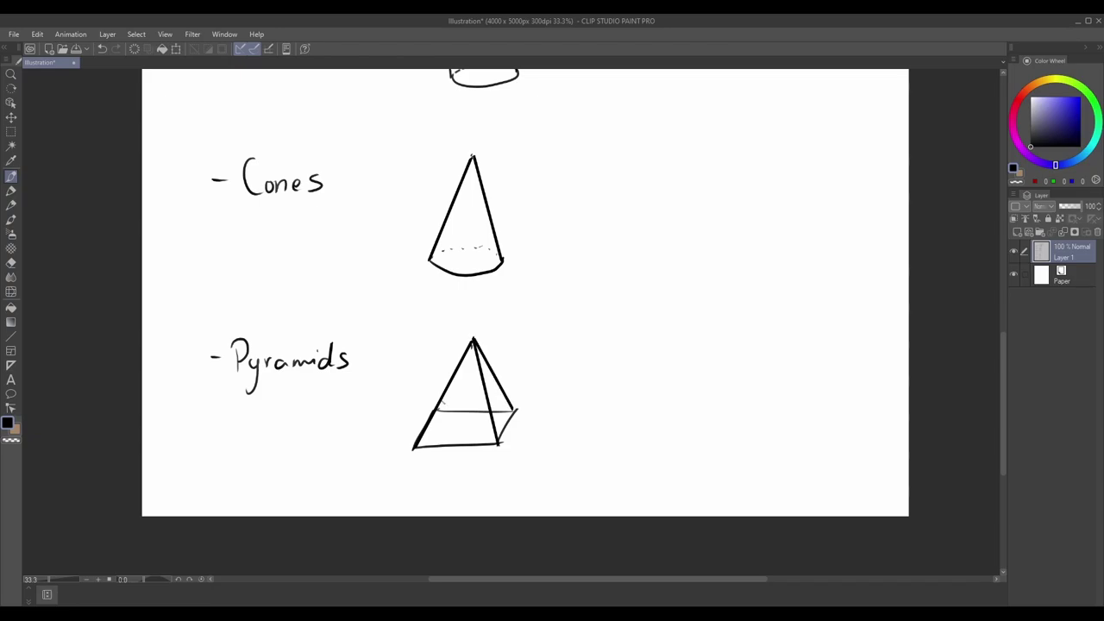
pyautogui.scroll(10, 505, 250)
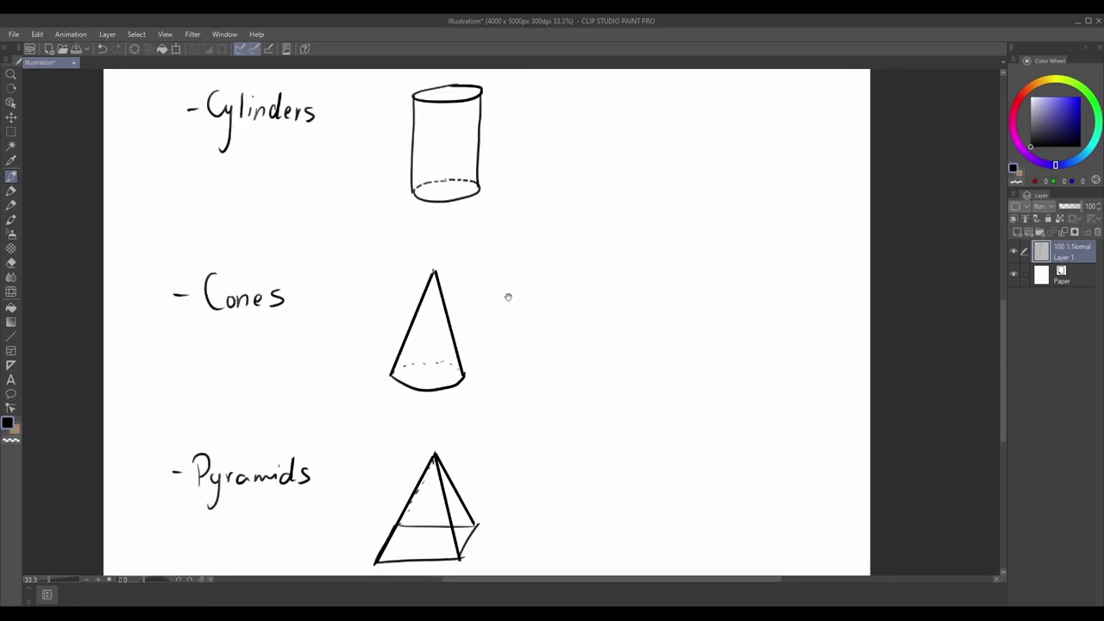
# Step: Draw an arrow from the cube up to a handwritten label "Stability"
pyautogui.moveTo(539, 272)
pyautogui.mouseDown()
pyautogui.moveTo(612, 243)
pyautogui.moveTo(610, 257)
pyautogui.moveTo(643, 228)
pyautogui.moveTo(630, 250)
pyautogui.mouseUp()
pyautogui.moveTo(660, 226); pyautogui.dragTo(662, 250)
pyautogui.moveTo(653, 235)
pyautogui.mouseDown()
pyautogui.moveTo(669, 232)
pyautogui.moveTo(681, 250)
pyautogui.mouseUp()
pyautogui.moveTo(684, 224); pyautogui.dragTo(697, 250)
pyautogui.moveTo(703, 225); pyautogui.dragTo(712, 251)
pyautogui.moveTo(720, 228); pyautogui.dragTo(713, 278)
# Step: Draw a second arrow from the cube down to a handwritten label "Solidity"
pyautogui.moveTo(538, 294); pyautogui.dragTo(609, 319)
pyautogui.moveTo(597, 310); pyautogui.dragTo(628, 323)
pyautogui.moveTo(650, 306); pyautogui.dragTo(652, 307)
pyautogui.moveTo(659, 296); pyautogui.dragTo(661, 323)
pyautogui.moveTo(669, 310)
pyautogui.mouseDown()
pyautogui.moveTo(669, 321)
pyautogui.moveTo(706, 323)
pyautogui.mouseUp()
pyautogui.moveTo(713, 311); pyautogui.dragTo(715, 348)
# Step: Draw two diverging arrows beside the sphere and handwrite "Unity" at the upper one
pyautogui.moveTo(646, 382); pyautogui.dragTo(622, 237)
pyautogui.moveTo(498, 252); pyautogui.dragTo(535, 234)
pyautogui.moveTo(521, 235); pyautogui.dragTo(542, 293)
pyautogui.moveTo(531, 285); pyautogui.dragTo(533, 298)
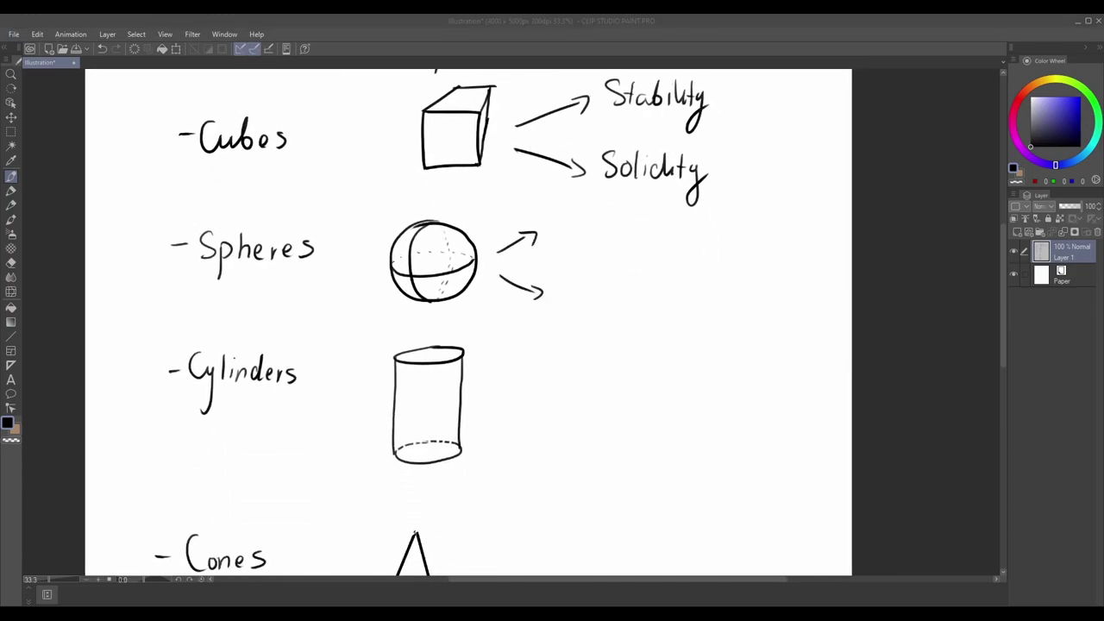
pyautogui.moveTo(565, 210); pyautogui.dragTo(602, 234)
pyautogui.moveTo(607, 218)
pyautogui.mouseDown()
pyautogui.moveTo(609, 234)
pyautogui.moveTo(617, 226)
pyautogui.mouseUp()
pyautogui.moveTo(619, 227); pyautogui.dragTo(614, 257)
# Step: Handwrite "Harmony" at the sphere's lower arrow
pyautogui.moveTo(560, 293); pyautogui.dragTo(560, 302)
pyautogui.moveTo(573, 270); pyautogui.dragTo(574, 300)
pyautogui.moveTo(590, 292)
pyautogui.mouseDown()
pyautogui.moveTo(591, 302)
pyautogui.moveTo(643, 302)
pyautogui.mouseUp()
pyautogui.moveTo(642, 288); pyautogui.dragTo(653, 326)
# Step: Draw an arrow from the cylinder up to a handwritten label "Strength"
pyautogui.moveTo(491, 393)
pyautogui.mouseDown()
pyautogui.moveTo(514, 285)
pyautogui.moveTo(546, 265)
pyautogui.mouseUp()
pyautogui.moveTo(535, 261)
pyautogui.mouseDown()
pyautogui.moveTo(545, 275)
pyautogui.moveTo(566, 265)
pyautogui.mouseUp()
pyautogui.moveTo(593, 243)
pyautogui.mouseDown()
pyautogui.moveTo(595, 266)
pyautogui.moveTo(618, 259)
pyautogui.mouseUp()
pyautogui.moveTo(622, 265)
pyautogui.mouseDown()
pyautogui.moveTo(640, 263)
pyautogui.moveTo(637, 290)
pyautogui.mouseUp()
pyautogui.moveTo(649, 244); pyautogui.dragTo(650, 262)
pyautogui.moveTo(656, 243); pyautogui.dragTo(670, 267)
# Step: Draw a lower arrow beside the cylinder and handwrite "Stability" at its tip
pyautogui.moveTo(510, 311); pyautogui.dragTo(542, 319)
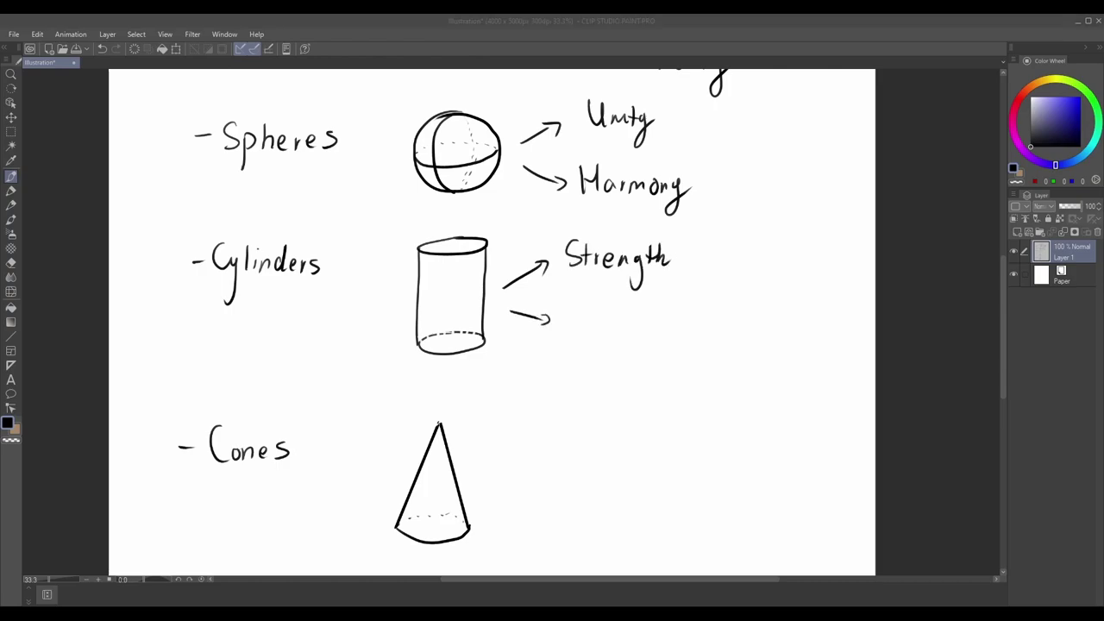
pyautogui.moveTo(583, 306)
pyautogui.mouseDown()
pyautogui.moveTo(572, 331)
pyautogui.moveTo(593, 330)
pyautogui.mouseUp()
pyautogui.moveTo(581, 315); pyautogui.dragTo(595, 313)
pyautogui.moveTo(605, 319); pyautogui.dragTo(611, 328)
pyautogui.moveTo(616, 302)
pyautogui.mouseDown()
pyautogui.moveTo(618, 328)
pyautogui.moveTo(631, 328)
pyautogui.mouseUp()
pyautogui.moveTo(639, 303); pyautogui.dragTo(641, 327)
pyautogui.moveTo(648, 317); pyautogui.dragTo(660, 328)
pyautogui.moveTo(654, 315); pyautogui.dragTo(666, 313)
pyautogui.moveTo(668, 316); pyautogui.dragTo(660, 352)
# Step: Draw an arrow from the cone up to a handwritten label "Movement"
pyautogui.moveTo(616, 367); pyautogui.dragTo(623, 222)
pyautogui.moveTo(494, 329); pyautogui.dragTo(531, 308)
pyautogui.moveTo(524, 306); pyautogui.dragTo(559, 312)
pyautogui.moveTo(562, 285)
pyautogui.mouseDown()
pyautogui.moveTo(586, 312)
pyautogui.moveTo(597, 298)
pyautogui.mouseUp()
pyautogui.moveTo(606, 297); pyautogui.dragTo(616, 297)
pyautogui.moveTo(625, 304); pyautogui.dragTo(645, 311)
pyautogui.moveTo(648, 304)
pyautogui.mouseDown()
pyautogui.moveTo(657, 296)
pyautogui.moveTo(662, 309)
pyautogui.mouseUp()
pyautogui.moveTo(664, 283); pyautogui.dragTo(666, 308)
pyautogui.moveTo(658, 294); pyautogui.dragTo(673, 293)
# Step: Draw a lower arrow beside the cone and handwrite "Direction" at its tip
pyautogui.moveTo(499, 360); pyautogui.dragTo(542, 375)
pyautogui.moveTo(535, 365)
pyautogui.mouseDown()
pyautogui.moveTo(537, 381)
pyautogui.moveTo(557, 366)
pyautogui.moveTo(557, 388)
pyautogui.mouseUp()
pyautogui.moveTo(557, 357); pyautogui.dragTo(559, 388)
pyautogui.moveTo(581, 374)
pyautogui.mouseDown()
pyautogui.moveTo(581, 386)
pyautogui.moveTo(605, 384)
pyautogui.mouseUp()
pyautogui.moveTo(614, 373); pyautogui.dragTo(625, 388)
pyautogui.moveTo(616, 371); pyautogui.dragTo(661, 385)
# Step: Draw an upper arrow beside the pyramid and handwrite the letters "Hiera" at its tip
pyautogui.scroll(-2, 601, 291)
pyautogui.moveTo(502, 362); pyautogui.dragTo(541, 334)
pyautogui.moveTo(527, 336); pyautogui.dragTo(566, 345)
pyautogui.moveTo(559, 333); pyautogui.dragTo(567, 333)
pyautogui.moveTo(577, 330); pyautogui.dragTo(578, 345)
pyautogui.moveTo(584, 337); pyautogui.dragTo(607, 333)
pyautogui.moveTo(621, 333); pyautogui.dragTo(614, 341)
pyautogui.click(662, 328)
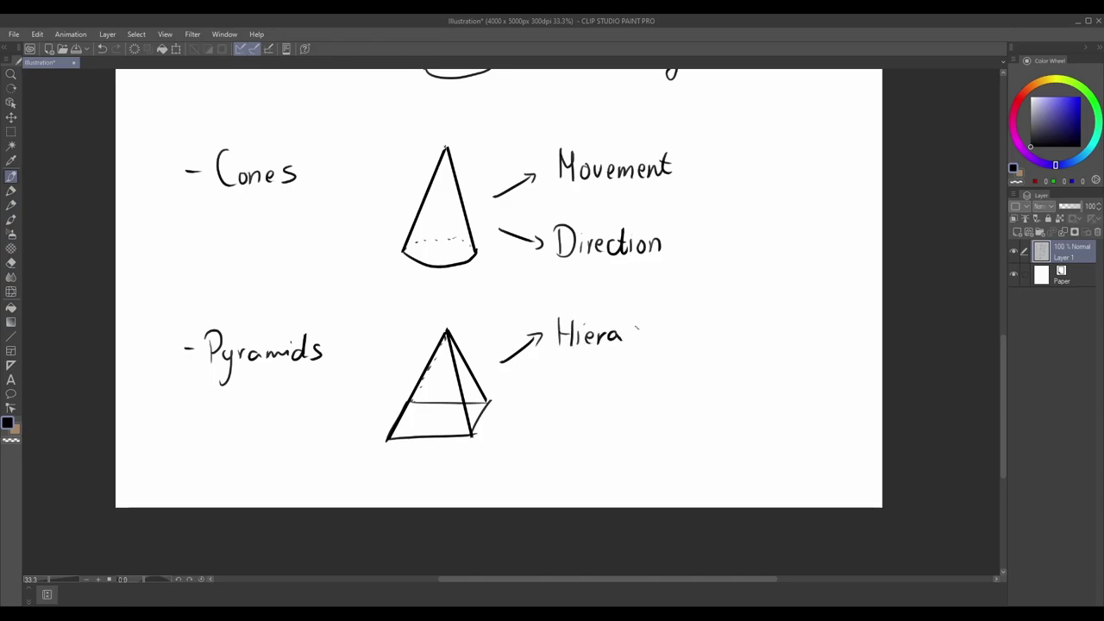
# Step: Hide the side palettes and finish the pyramid's first label as "Hierarchy"
pyautogui.press('Tab')
pyautogui.scroll(1, 663, 329)
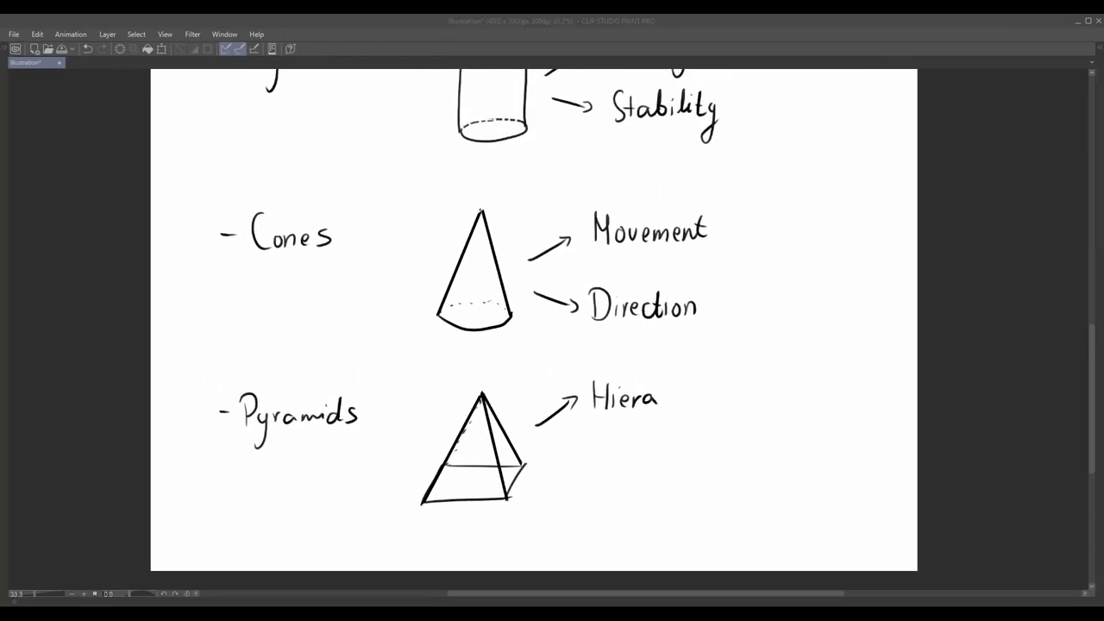
pyautogui.moveTo(661, 404)
pyautogui.mouseDown()
pyautogui.moveTo(670, 394)
pyautogui.moveTo(674, 406)
pyautogui.mouseUp()
pyautogui.moveTo(681, 376); pyautogui.dragTo(683, 406)
pyautogui.moveTo(683, 397); pyautogui.dragTo(690, 405)
pyautogui.click(699, 422)
pyautogui.moveTo(692, 394); pyautogui.dragTo(721, 399)
# Step: Draw a lower arrow beside the pyramid and handwrite a second quality at its tip
pyautogui.moveTo(545, 464)
pyautogui.mouseDown()
pyautogui.moveTo(573, 477)
pyautogui.moveTo(572, 488)
pyautogui.mouseUp()
pyautogui.moveTo(594, 466); pyautogui.dragTo(595, 493)
pyautogui.moveTo(595, 466)
pyautogui.mouseDown()
pyautogui.moveTo(597, 479)
pyautogui.moveTo(614, 482)
pyautogui.mouseUp()
pyautogui.moveTo(623, 482); pyautogui.dragTo(665, 480)
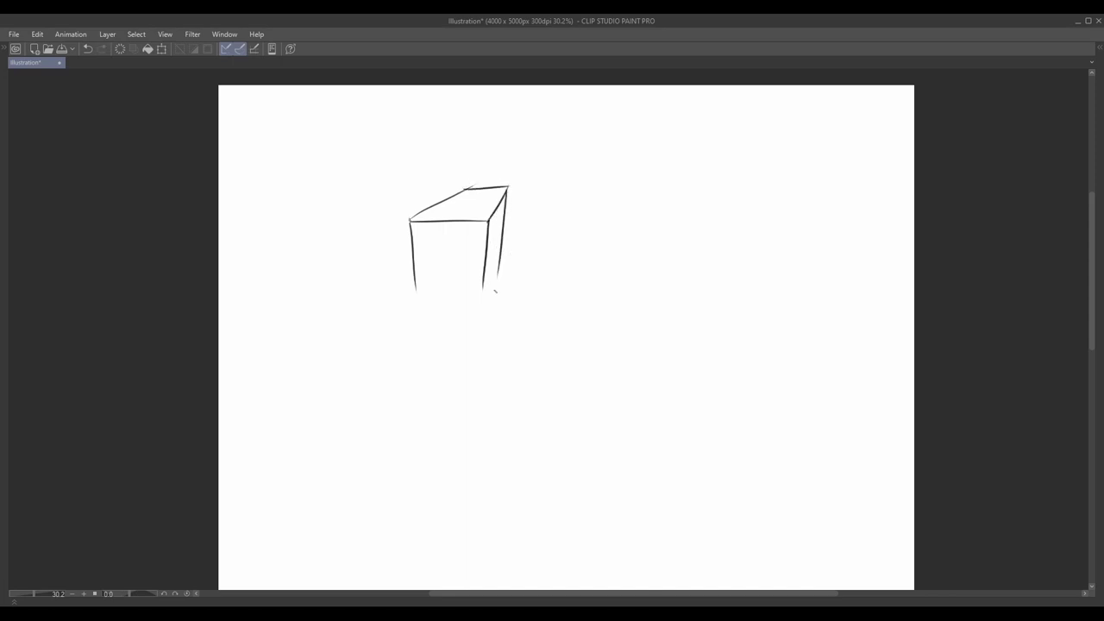
# Step: Redraw the first box's rear vertical edge and close its side and front faces along the base
pyautogui.hotkey('ctrl', 'z')
pyautogui.moveTo(508, 188); pyautogui.dragTo(482, 291)
pyautogui.hotkey('ctrl', 'z')
pyautogui.moveTo(498, 242); pyautogui.dragTo(484, 294)
pyautogui.moveTo(416, 289); pyautogui.dragTo(483, 291)
# Step: Sketch a second box beside the first from a different angle, and dot in both boxes' hidden edges
pyautogui.moveTo(635, 159); pyautogui.dragTo(631, 222)
pyautogui.moveTo(634, 160)
pyautogui.mouseDown()
pyautogui.moveTo(636, 215)
pyautogui.moveTo(706, 161)
pyautogui.moveTo(696, 227)
pyautogui.moveTo(601, 199)
pyautogui.moveTo(603, 254)
pyautogui.mouseUp()
pyautogui.moveTo(632, 225)
pyautogui.mouseDown()
pyautogui.moveTo(604, 255)
pyautogui.moveTo(659, 256)
pyautogui.mouseUp()
pyautogui.moveTo(465, 234); pyautogui.dragTo(470, 243)
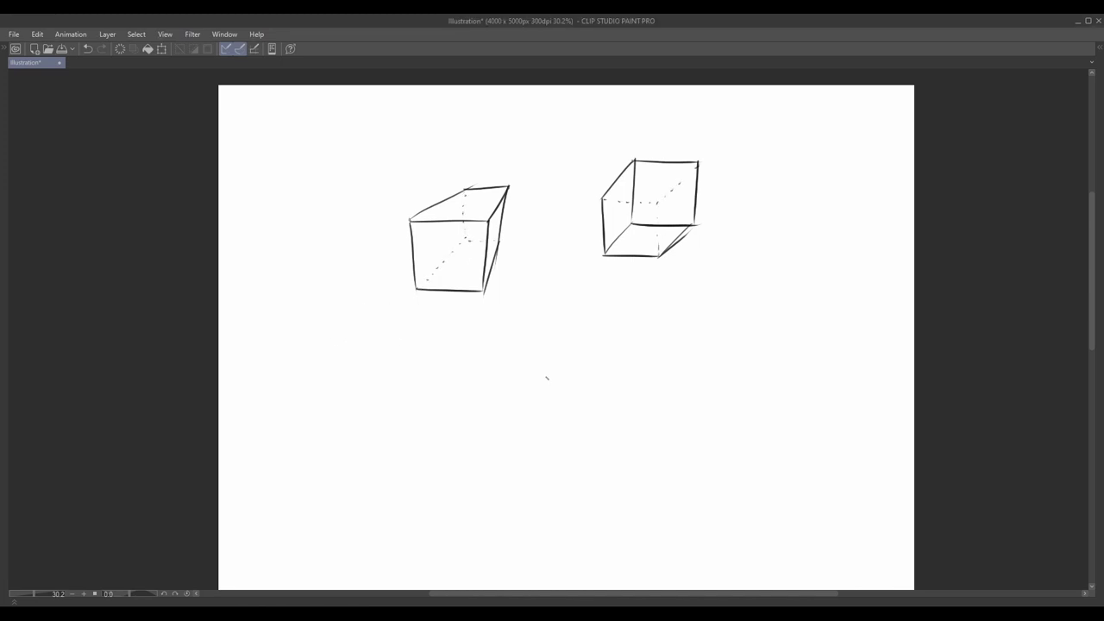
# Step: Sketch a third box between the two, with a rectangular front, a strongly converging top and dotted hidden edges
pyautogui.moveTo(547, 296)
pyautogui.mouseDown()
pyautogui.moveTo(544, 328)
pyautogui.moveTo(617, 301)
pyautogui.moveTo(616, 350)
pyautogui.mouseUp()
pyautogui.moveTo(546, 351); pyautogui.dragTo(614, 351)
pyautogui.moveTo(546, 297); pyautogui.dragTo(547, 353)
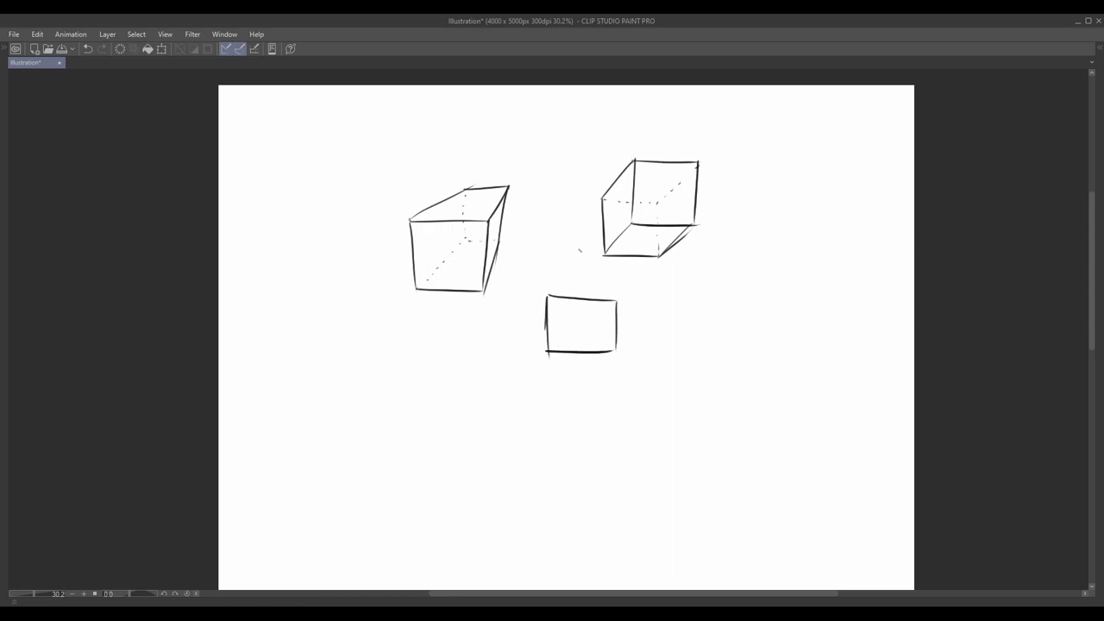
pyautogui.moveTo(581, 253)
pyautogui.mouseDown()
pyautogui.moveTo(548, 296)
pyautogui.moveTo(615, 300)
pyautogui.mouseUp()
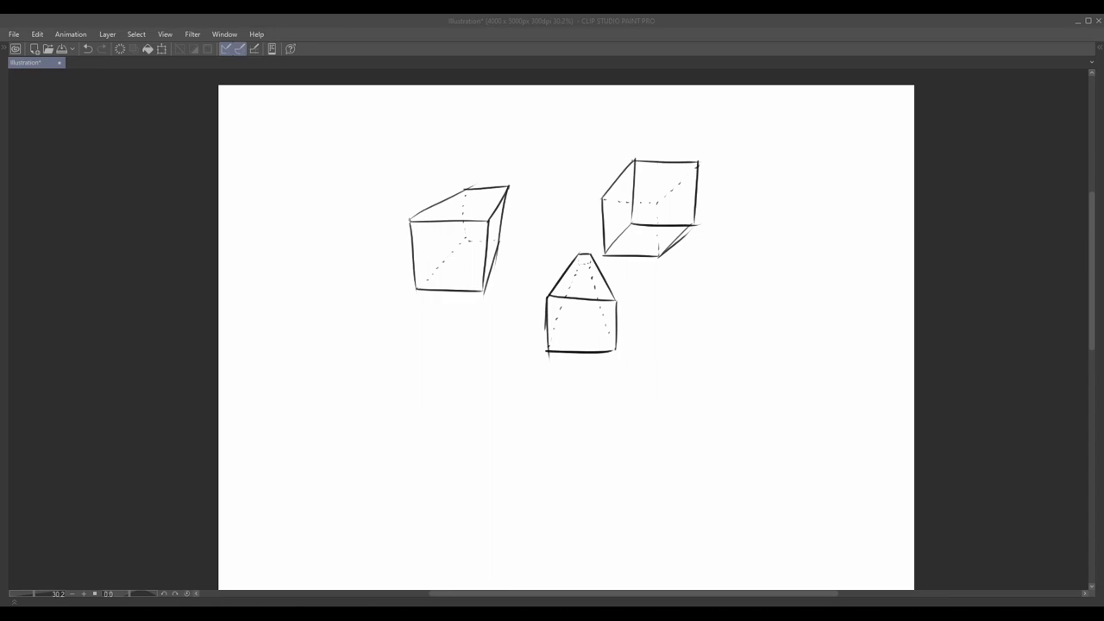
# Step: Draw a sphere below the first box with two curved contour lines and their dotted continuations around the back
pyautogui.moveTo(368, 360)
pyautogui.mouseDown()
pyautogui.moveTo(394, 313)
pyautogui.moveTo(360, 296)
pyautogui.mouseUp()
pyautogui.moveTo(363, 271)
pyautogui.mouseDown()
pyautogui.moveTo(349, 337)
pyautogui.moveTo(334, 316)
pyautogui.mouseUp()
pyautogui.moveTo(382, 256); pyautogui.dragTo(376, 348)
pyautogui.moveTo(334, 303)
pyautogui.mouseDown()
pyautogui.moveTo(350, 317)
pyautogui.moveTo(428, 300)
pyautogui.mouseUp()
pyautogui.hotkey('ctrl', 'z')
pyautogui.moveTo(342, 298); pyautogui.dragTo(401, 291)
pyautogui.moveTo(406, 292); pyautogui.dragTo(410, 294)
pyautogui.moveTo(415, 296); pyautogui.dragTo(422, 300)
pyautogui.hotkey('ctrl', 'z')
pyautogui.moveTo(385, 259); pyautogui.dragTo(388, 262)
pyautogui.moveTo(391, 265); pyautogui.dragTo(393, 269)
pyautogui.moveTo(395, 275); pyautogui.dragTo(398, 281)
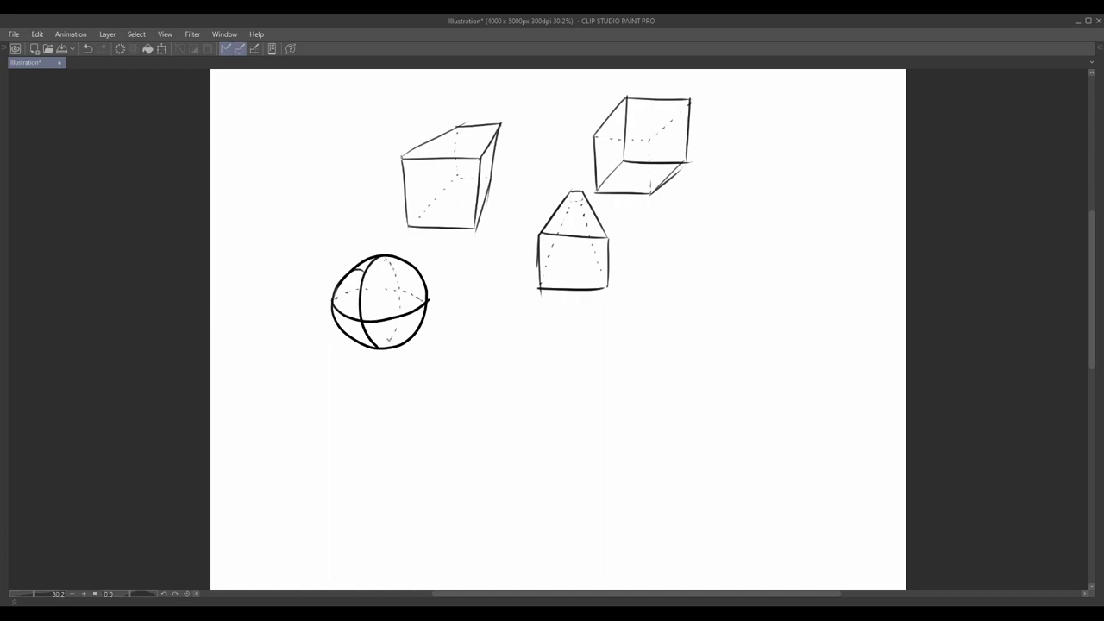
# Step: Draw a diagonal axis through the sphere, dotted inside it and ending in an arrowhead at the lower end
pyautogui.moveTo(389, 340)
pyautogui.mouseDown()
pyautogui.moveTo(407, 270)
pyautogui.moveTo(316, 301)
pyautogui.mouseUp()
pyautogui.hotkey('ctrl', 'z')
pyautogui.hotkey('ctrl', 'z')
pyautogui.moveTo(374, 256); pyautogui.dragTo(311, 306)
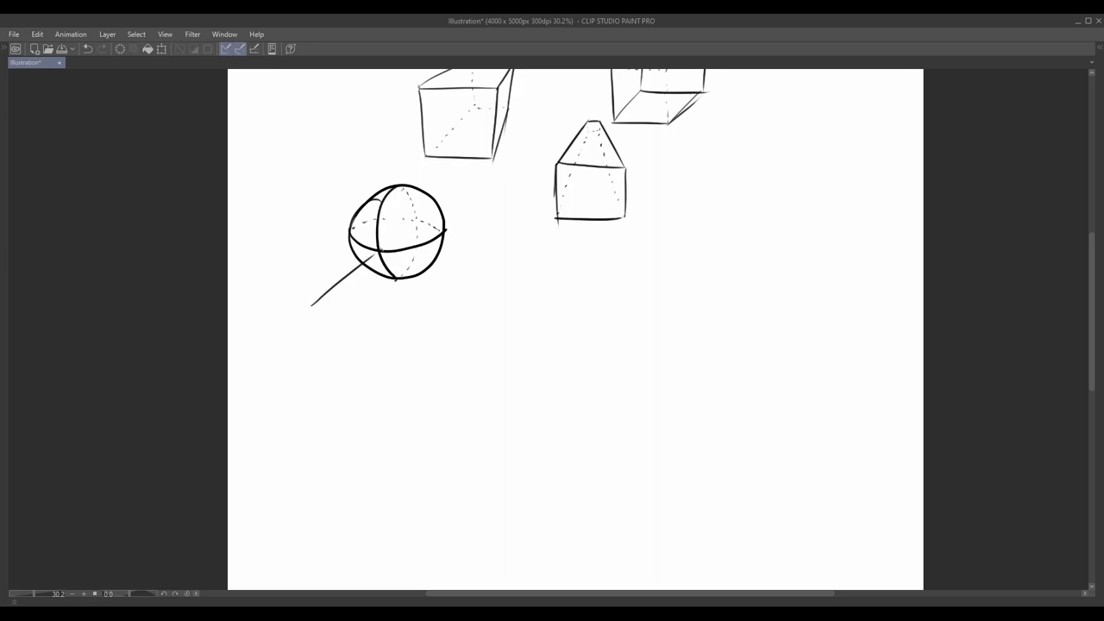
pyautogui.moveTo(442, 207); pyautogui.dragTo(475, 182)
pyautogui.moveTo(300, 315); pyautogui.dragTo(321, 305)
pyautogui.moveTo(592, 267); pyautogui.dragTo(586, 295)
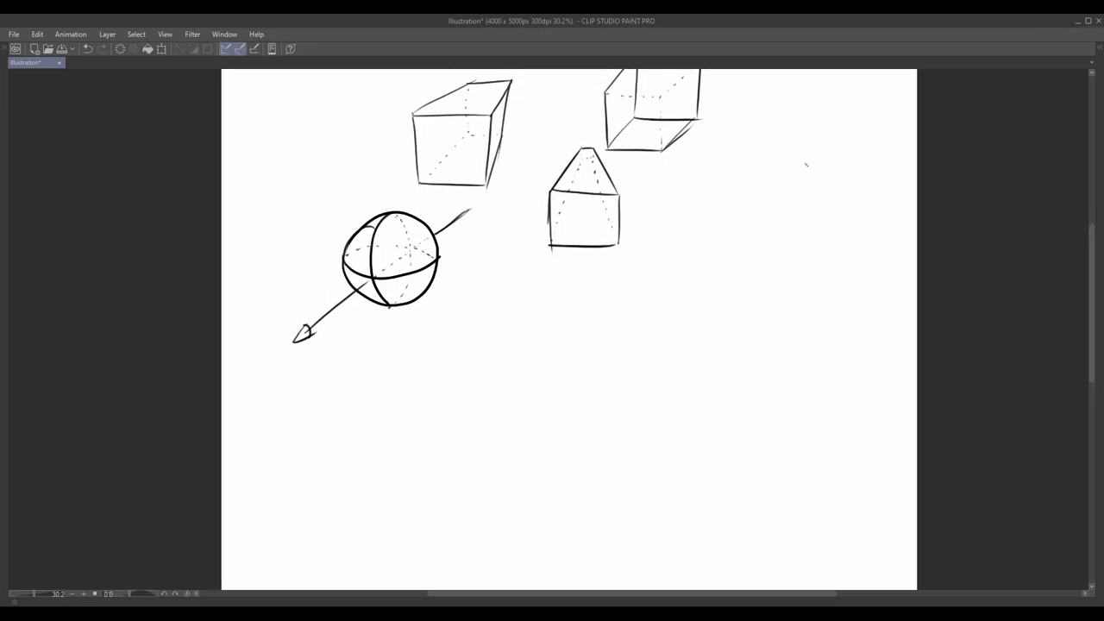
# Step: Draw a horizontal tapered cylinder below the second box, with elliptical ends and a cross-contour around its middle
pyautogui.moveTo(807, 169); pyautogui.dragTo(809, 173)
pyautogui.moveTo(703, 191); pyautogui.dragTo(811, 172)
pyautogui.moveTo(698, 215); pyautogui.dragTo(810, 235)
pyautogui.hotkey('ctrl', 'z')
pyautogui.moveTo(747, 183); pyautogui.dragTo(747, 226)
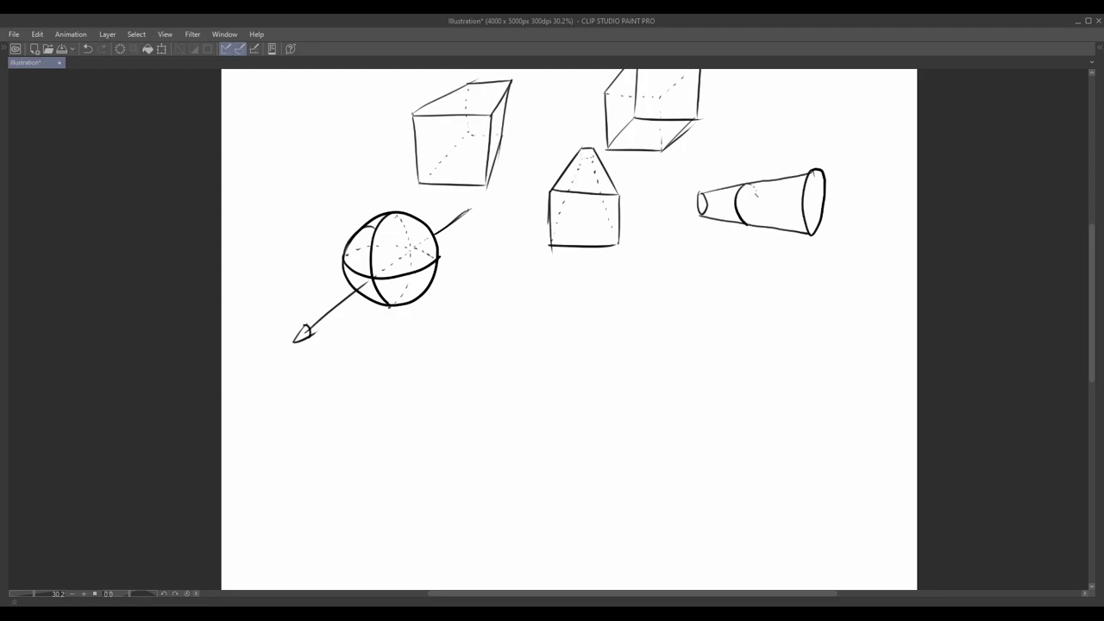
# Step: Thicken the elliptical outlines at both ends of the tapered cylinder
pyautogui.moveTo(701, 193); pyautogui.dragTo(698, 196)
pyautogui.moveTo(819, 162); pyautogui.dragTo(823, 222)
pyautogui.moveTo(811, 172)
pyautogui.mouseDown()
pyautogui.moveTo(819, 228)
pyautogui.moveTo(809, 234)
pyautogui.mouseUp()
pyautogui.moveTo(809, 173); pyautogui.dragTo(810, 234)
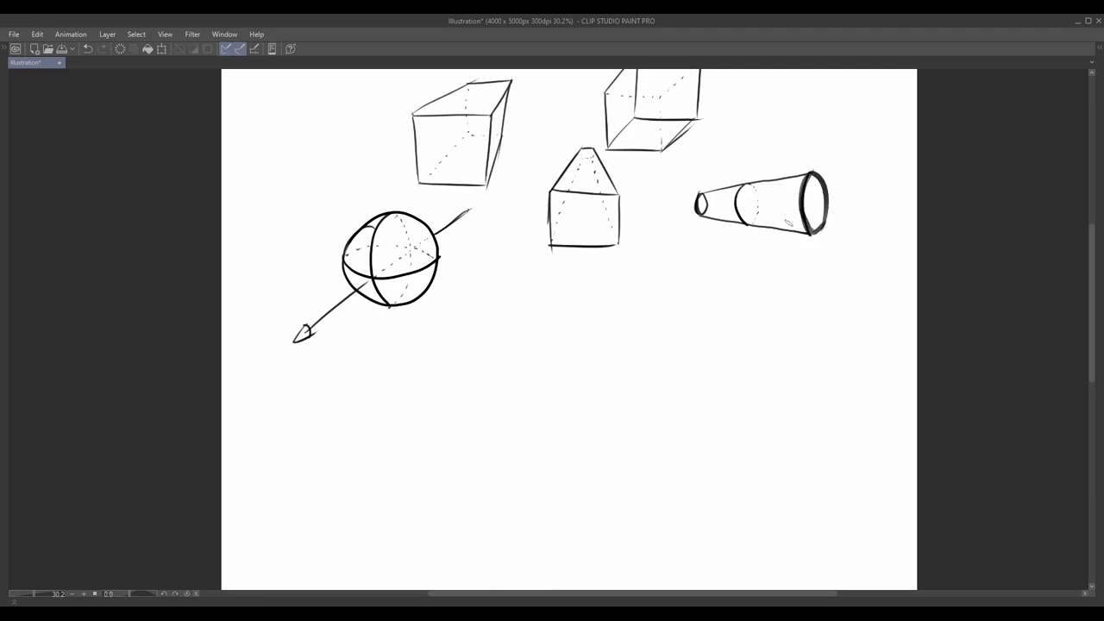
# Step: Draw a small smiley with two eyes and a curved mouth below the tapered cylinder
pyautogui.moveTo(668, 264); pyautogui.dragTo(668, 276)
pyautogui.moveTo(679, 266); pyautogui.dragTo(678, 274)
pyautogui.moveTo(663, 287); pyautogui.dragTo(689, 285)
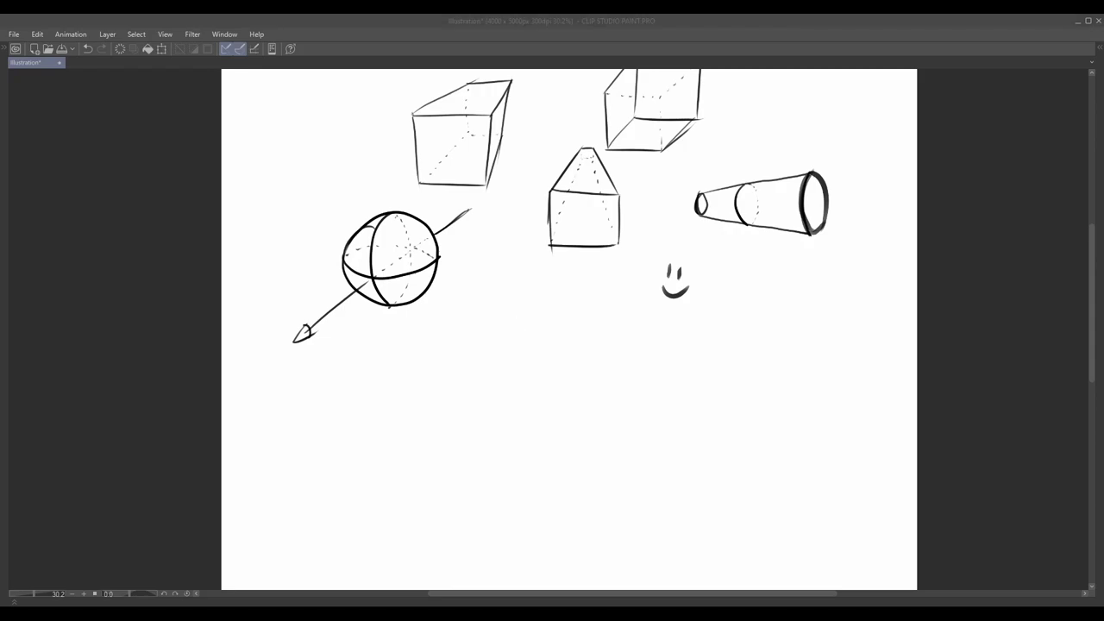
# Step: Draw a slanted cone beside the sphere with an elliptical base, a dashed back edge and a reinforced front edge
pyautogui.moveTo(472, 356)
pyautogui.mouseDown()
pyautogui.moveTo(528, 369)
pyautogui.moveTo(457, 356)
pyautogui.mouseUp()
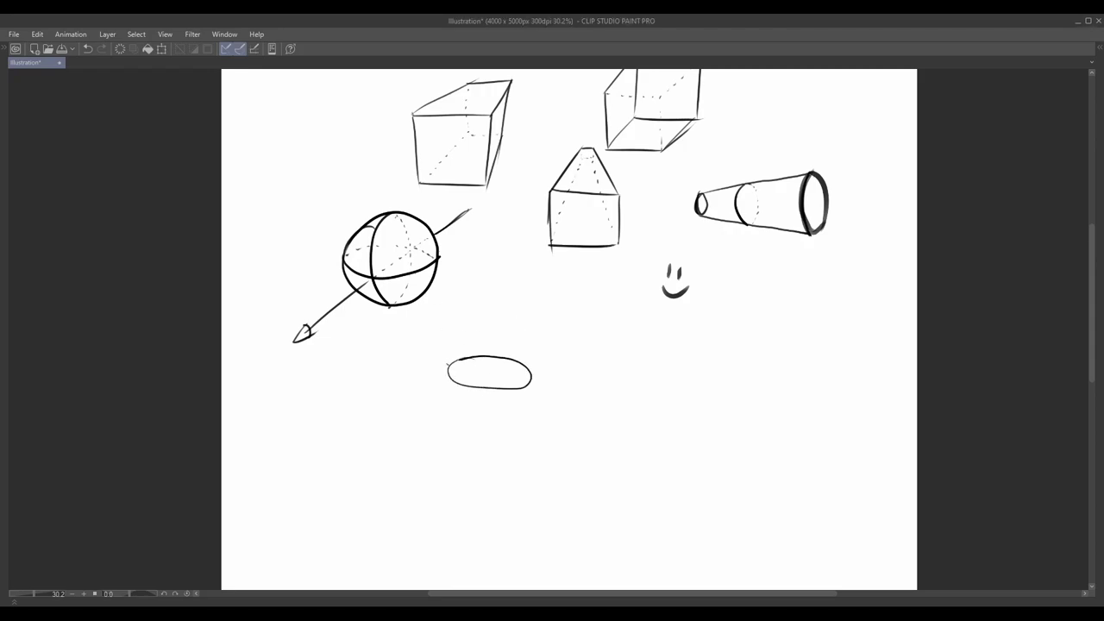
pyautogui.moveTo(513, 268)
pyautogui.mouseDown()
pyautogui.moveTo(447, 358)
pyautogui.moveTo(530, 376)
pyautogui.moveTo(523, 329)
pyautogui.moveTo(445, 372)
pyautogui.mouseUp()
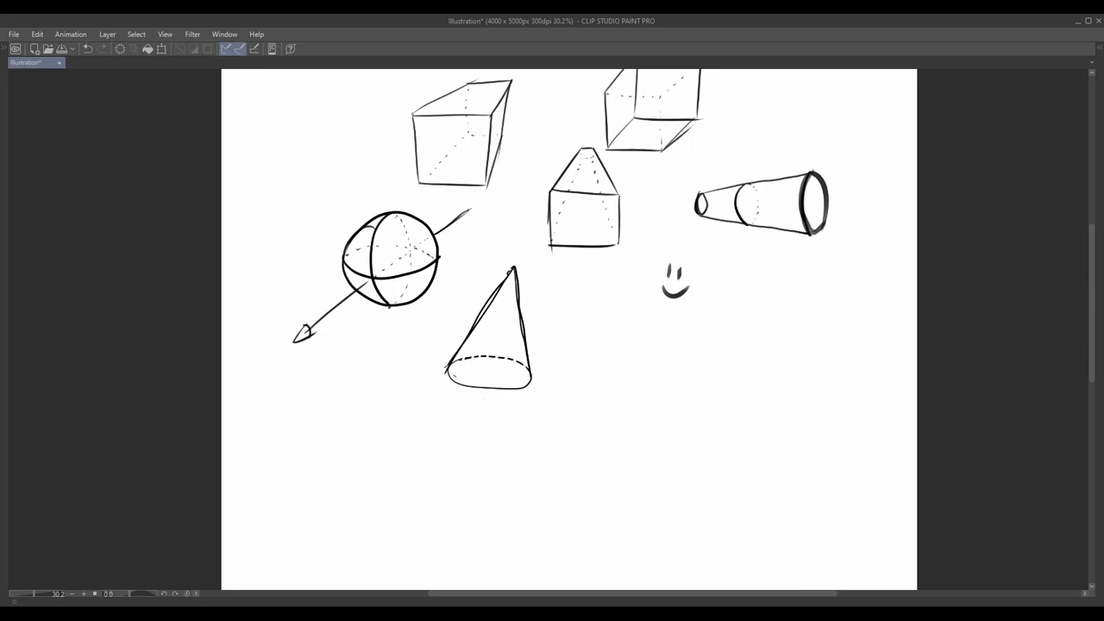
pyautogui.hotkey('ctrl', 'z')
pyautogui.moveTo(447, 369)
pyautogui.mouseDown()
pyautogui.moveTo(461, 385)
pyautogui.moveTo(502, 389)
pyautogui.moveTo(544, 356)
pyautogui.moveTo(636, 424)
pyautogui.mouseUp()
# Step: Doodle a round smiling face below the smiley, with two horns, two cheek circles and two raised arms
pyautogui.hotkey('ctrl', 'z')
pyautogui.hotkey('ctrl', 'z')
pyautogui.hotkey('ctrl', 'z')
pyautogui.moveTo(620, 356)
pyautogui.mouseDown()
pyautogui.moveTo(661, 401)
pyautogui.moveTo(628, 406)
pyautogui.moveTo(621, 343)
pyautogui.moveTo(631, 367)
pyautogui.mouseUp()
pyautogui.hotkey('ctrl', 'z')
pyautogui.moveTo(648, 352); pyautogui.dragTo(659, 373)
pyautogui.hotkey('ctrl', 'z')
pyautogui.moveTo(626, 381); pyautogui.dragTo(659, 370)
pyautogui.hotkey('ctrl', 'z')
pyautogui.moveTo(603, 348)
pyautogui.mouseDown()
pyautogui.moveTo(667, 342)
pyautogui.moveTo(700, 361)
pyautogui.mouseUp()
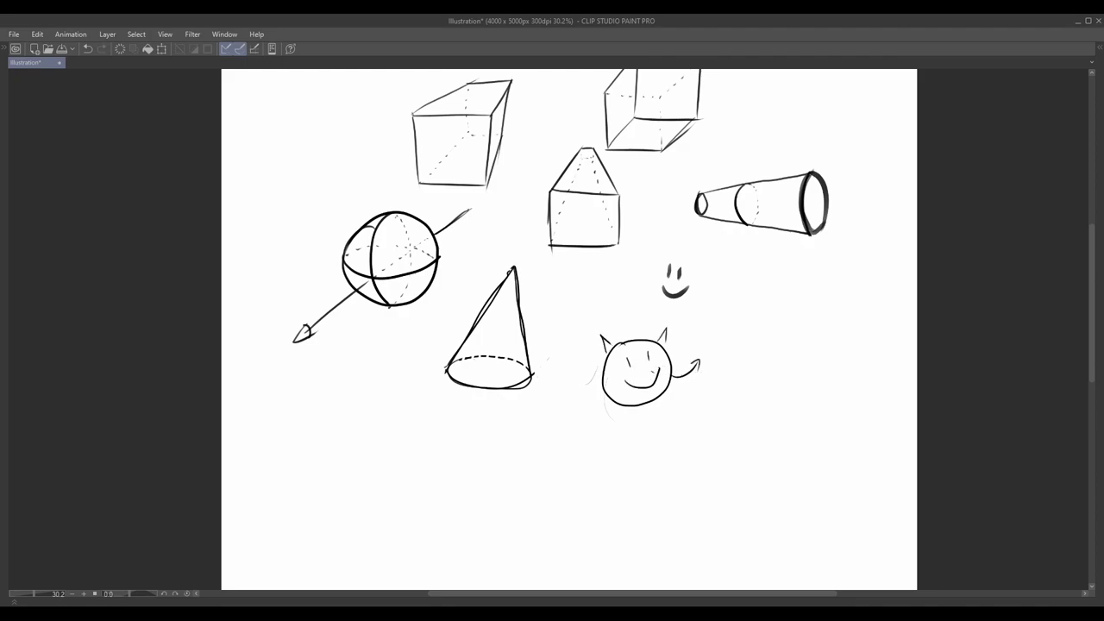
pyautogui.moveTo(603, 383)
pyautogui.mouseDown()
pyautogui.moveTo(578, 372)
pyautogui.moveTo(665, 386)
pyautogui.mouseUp()
# Step: Sketch a tapered box below the cone with a trapezoidal front, receding top and side faces, and dashed hidden edges
pyautogui.scroll(-5, 439, 385)
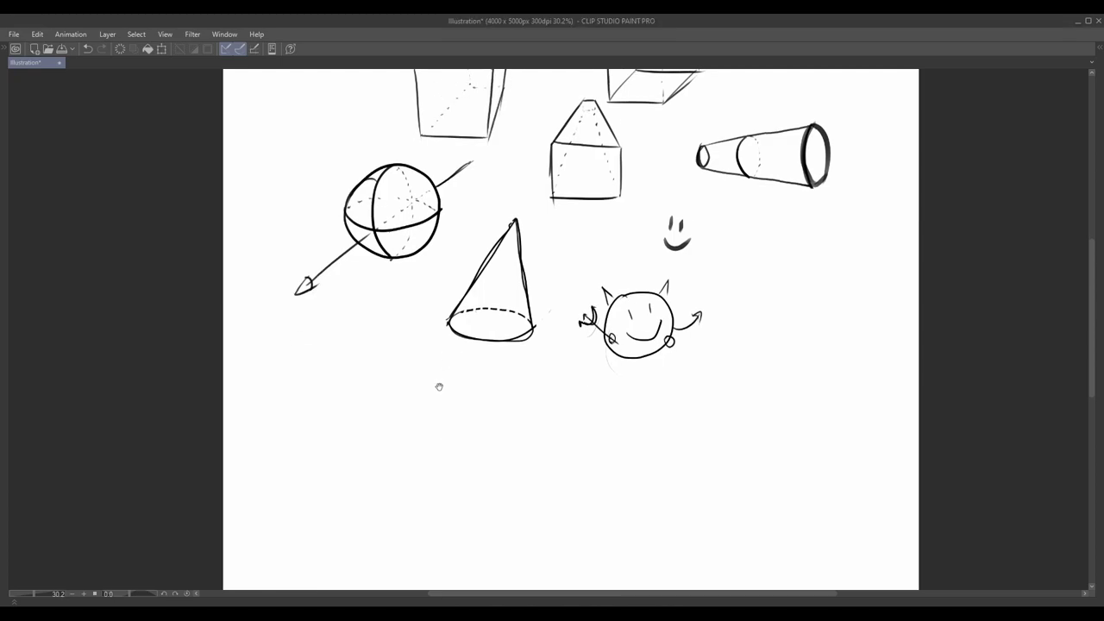
pyautogui.moveTo(357, 404)
pyautogui.mouseDown()
pyautogui.moveTo(382, 342)
pyautogui.moveTo(421, 407)
pyautogui.mouseUp()
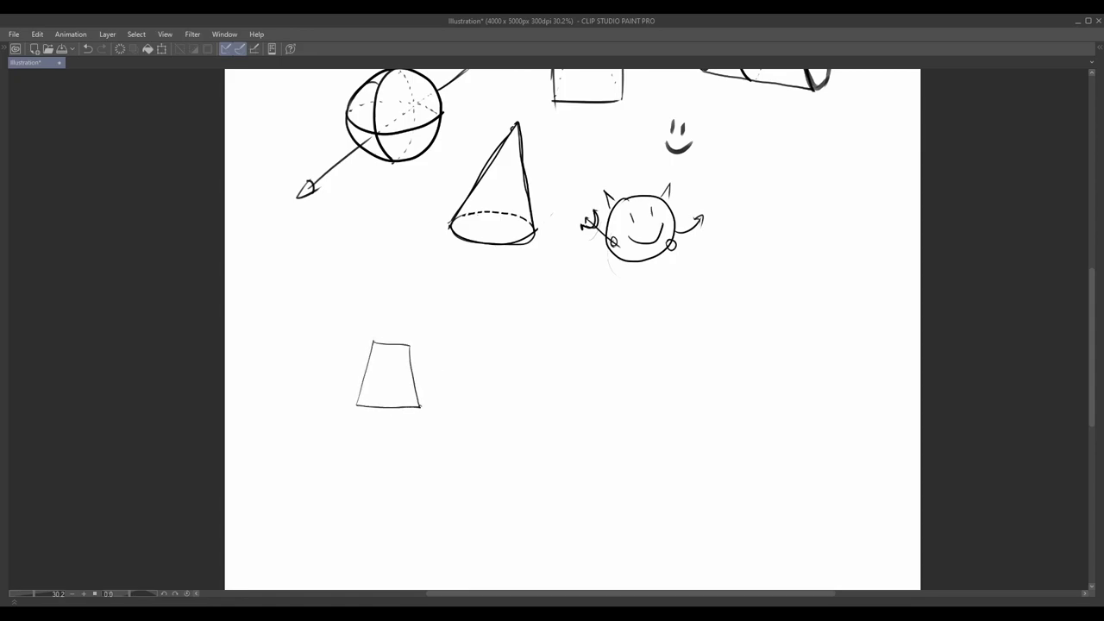
pyautogui.moveTo(411, 346)
pyautogui.mouseDown()
pyautogui.moveTo(433, 320)
pyautogui.moveTo(443, 369)
pyautogui.mouseUp()
pyautogui.hotkey('ctrl', 'z')
pyautogui.moveTo(435, 321); pyautogui.dragTo(419, 407)
pyautogui.moveTo(373, 344)
pyautogui.mouseDown()
pyautogui.moveTo(419, 320)
pyautogui.moveTo(435, 320)
pyautogui.moveTo(436, 343)
pyautogui.mouseUp()
pyautogui.hotkey('ctrl', 'z')
pyautogui.moveTo(435, 322)
pyautogui.mouseDown()
pyautogui.moveTo(438, 342)
pyautogui.moveTo(442, 299)
pyautogui.mouseUp()
pyautogui.hotkey('ctrl', 'z')
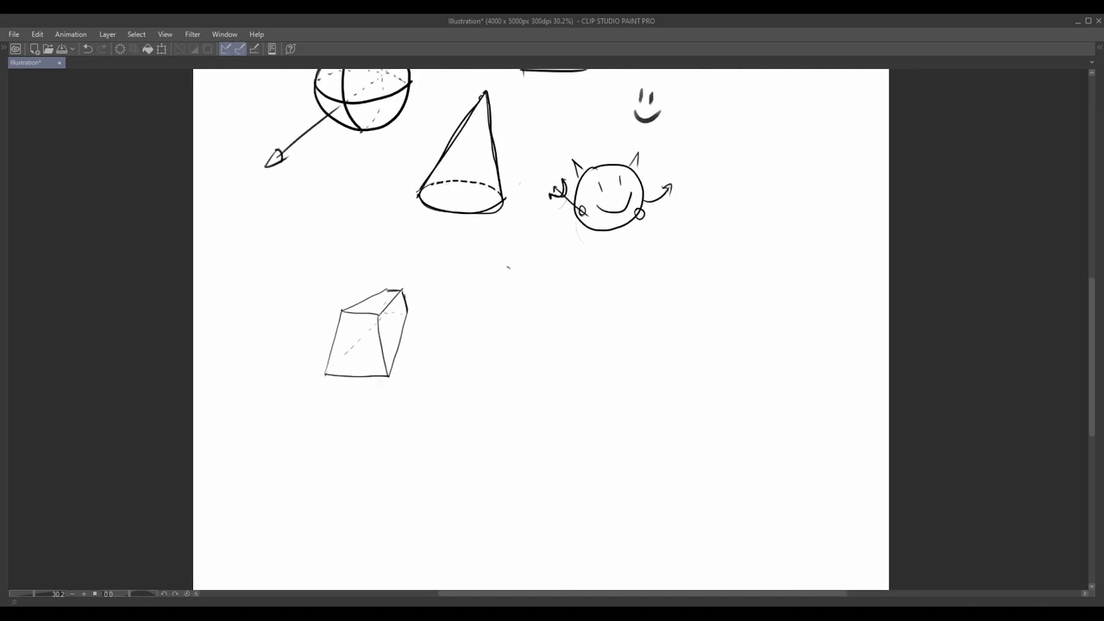
# Step: Draw three upright ellipses in a row beside the tapered box, with the smallest in the middle
pyautogui.moveTo(508, 268); pyautogui.dragTo(510, 269)
pyautogui.moveTo(590, 287); pyautogui.dragTo(591, 288)
pyautogui.moveTo(685, 270); pyautogui.dragTo(687, 270)
pyautogui.hotkey('ctrl', 'z')
pyautogui.moveTo(686, 265)
pyautogui.mouseDown()
pyautogui.moveTo(680, 288)
pyautogui.moveTo(688, 266)
pyautogui.mouseUp()
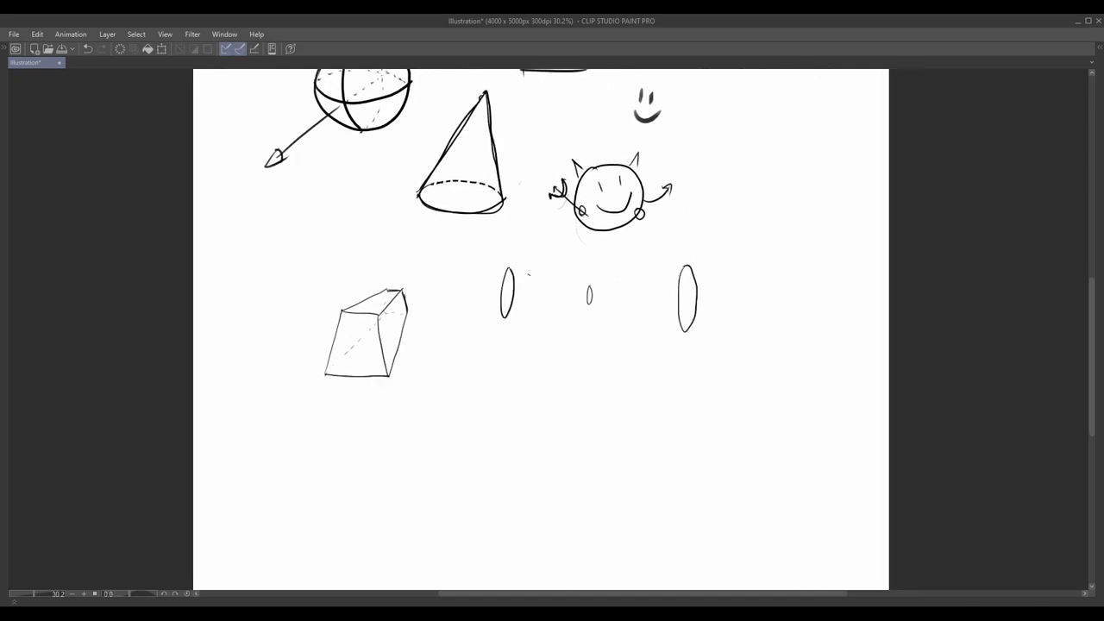
# Step: Join the three ellipses with straight edges into an hourglass form and hatch its left end
pyautogui.moveTo(509, 268); pyautogui.dragTo(589, 288)
pyautogui.moveTo(503, 318); pyautogui.dragTo(686, 269)
pyautogui.moveTo(592, 305); pyautogui.dragTo(686, 326)
pyautogui.moveTo(512, 271); pyautogui.dragTo(501, 314)
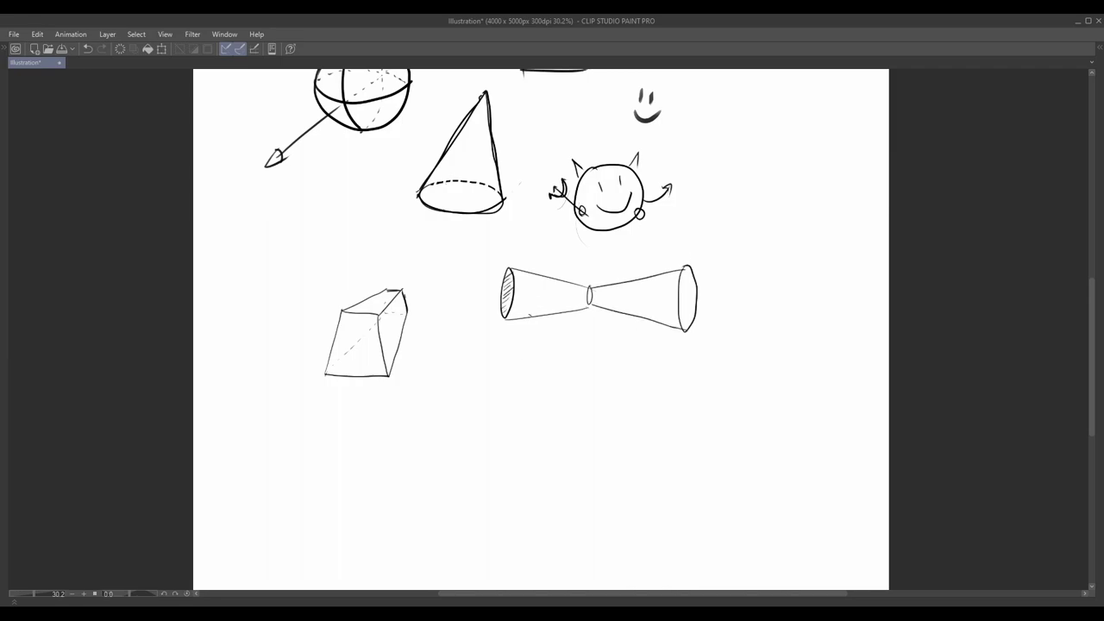
# Step: Darken the hourglass form's outer edges and dash the hidden curve of its right end
pyautogui.moveTo(591, 288)
pyautogui.mouseDown()
pyautogui.moveTo(591, 303)
pyautogui.moveTo(693, 267)
pyautogui.mouseUp()
pyautogui.moveTo(647, 276)
pyautogui.mouseDown()
pyautogui.moveTo(593, 288)
pyautogui.moveTo(681, 331)
pyautogui.mouseUp()
pyautogui.moveTo(500, 319); pyautogui.dragTo(594, 306)
pyautogui.hotkey('ctrl', 'z')
pyautogui.moveTo(507, 269); pyautogui.dragTo(592, 288)
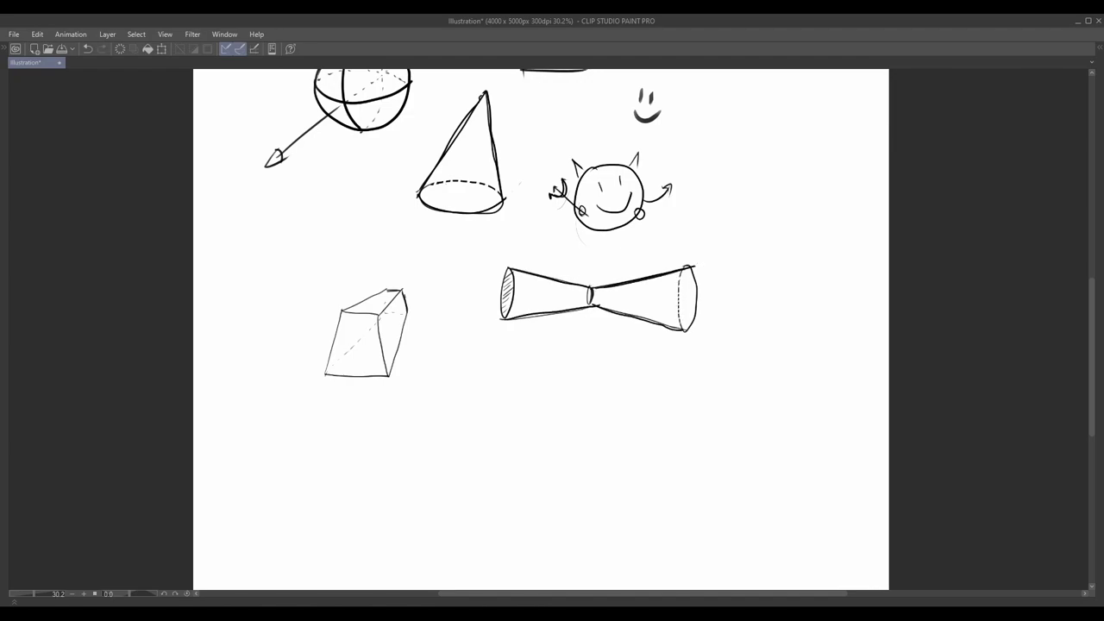
# Step: Sketch a box beside the horned smiley with a rectangular front, a top narrowing toward the back, and dashed hidden edges
pyautogui.scroll(-3, 471, 376)
pyautogui.scroll(3, 468, 326)
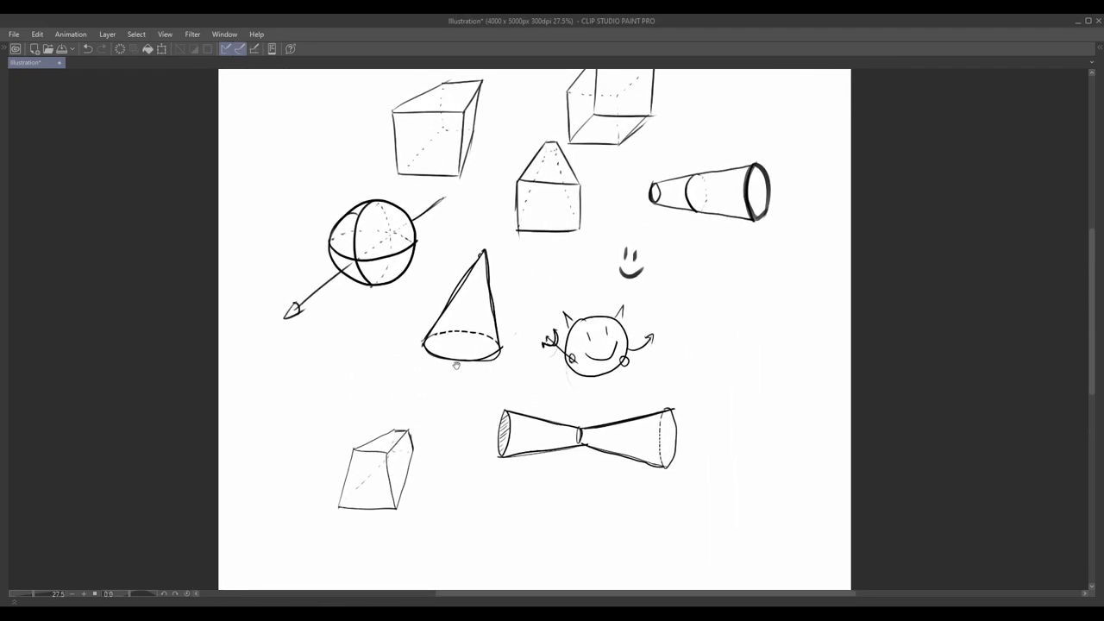
pyautogui.moveTo(704, 267); pyautogui.dragTo(704, 309)
pyautogui.moveTo(704, 268)
pyautogui.mouseDown()
pyautogui.moveTo(774, 268)
pyautogui.moveTo(773, 307)
pyautogui.mouseUp()
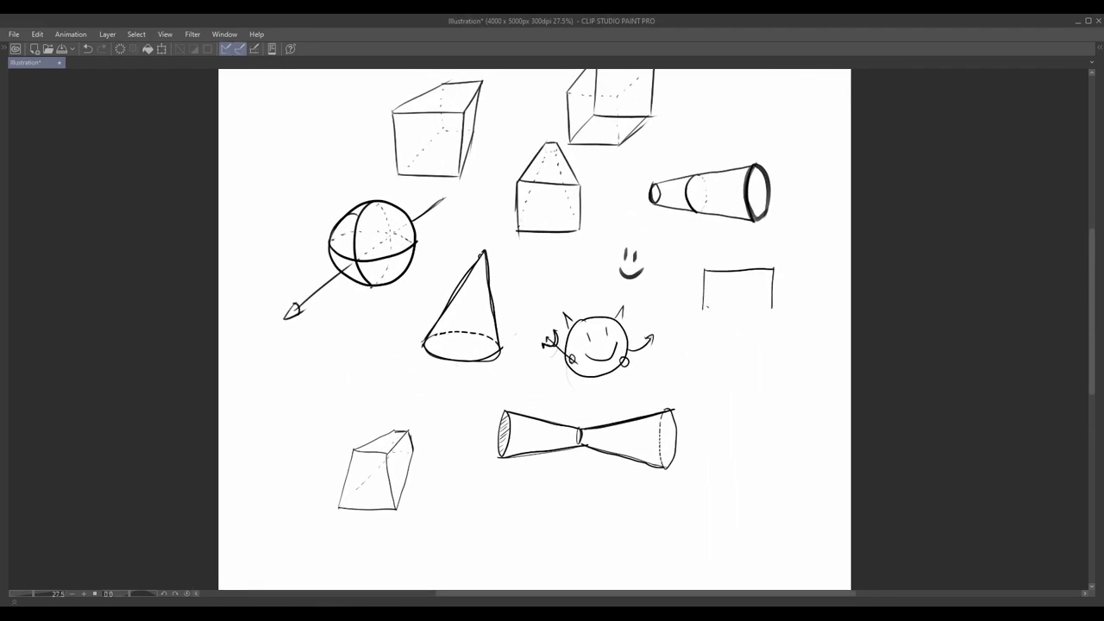
pyautogui.moveTo(703, 308); pyautogui.dragTo(769, 307)
pyautogui.moveTo(706, 269); pyautogui.dragTo(733, 255)
pyautogui.moveTo(731, 256)
pyautogui.mouseDown()
pyautogui.moveTo(765, 255)
pyautogui.moveTo(772, 269)
pyautogui.mouseUp()
pyautogui.hotkey('ctrl', 'z')
pyautogui.moveTo(702, 305); pyautogui.dragTo(729, 285)
pyautogui.moveTo(707, 147); pyautogui.dragTo(704, 69)
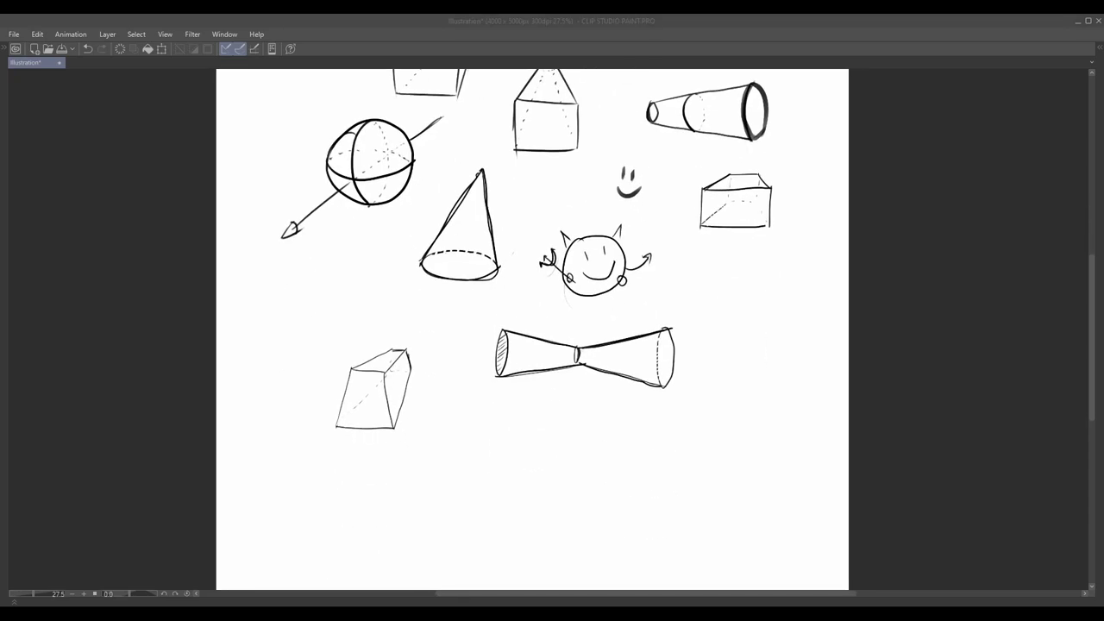
# Step: Sketch a pointed form beside the hourglass, with two sloping sides meeting at an apex above a slanted base
pyautogui.moveTo(747, 261)
pyautogui.mouseDown()
pyautogui.moveTo(704, 329)
pyautogui.moveTo(794, 332)
pyautogui.moveTo(720, 328)
pyautogui.moveTo(710, 354)
pyautogui.mouseUp()
pyautogui.moveTo(704, 329)
pyautogui.mouseDown()
pyautogui.moveTo(711, 354)
pyautogui.moveTo(780, 356)
pyautogui.mouseUp()
pyautogui.moveTo(748, 264); pyautogui.dragTo(781, 356)
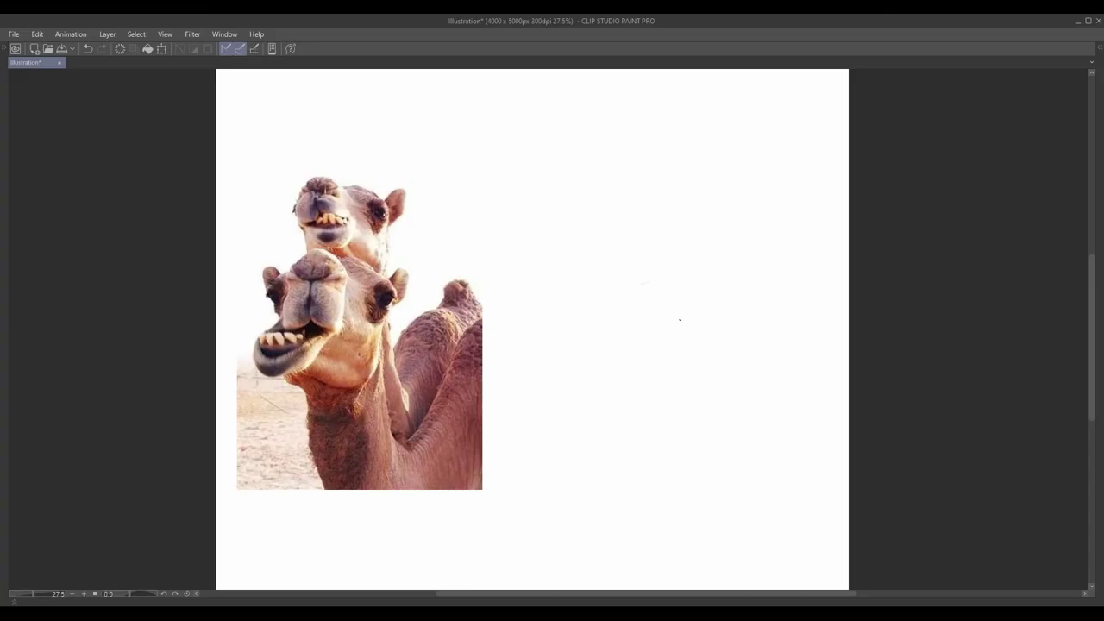
# Step: Block in the front camel's head as a circle beside the reference photo and add a long curved neck line
pyautogui.moveTo(677, 273)
pyautogui.mouseDown()
pyautogui.moveTo(695, 335)
pyautogui.moveTo(621, 302)
pyautogui.moveTo(692, 305)
pyautogui.mouseUp()
pyautogui.moveTo(697, 285); pyautogui.dragTo(688, 307)
pyautogui.hotkey('ctrl', 'z')
pyautogui.moveTo(665, 271); pyautogui.dragTo(702, 289)
pyautogui.moveTo(636, 345); pyautogui.dragTo(651, 447)
pyautogui.hotkey('ctrl', 'z')
pyautogui.moveTo(627, 335); pyautogui.dragTo(652, 470)
# Step: Frame the camel sketch with a straight horizontal ground line and a tall vertical edge line
pyautogui.moveTo(572, 473)
pyautogui.mouseDown()
pyautogui.moveTo(788, 471)
pyautogui.moveTo(537, 480)
pyautogui.mouseUp()
pyautogui.hotkey('ctrl', 'z')
pyautogui.moveTo(788, 476)
pyautogui.mouseDown()
pyautogui.moveTo(805, 475)
pyautogui.moveTo(789, 163)
pyautogui.mouseUp()
pyautogui.hotkey('ctrl', 'z')
# Step: Draw the rear camel's head as a circle above the front one and attach a pointed ear
pyautogui.moveTo(655, 226); pyautogui.dragTo(701, 272)
pyautogui.hotkey('ctrl', 'z')
pyautogui.moveTo(663, 209)
pyautogui.mouseDown()
pyautogui.moveTo(670, 199)
pyautogui.moveTo(717, 248)
pyautogui.mouseUp()
pyautogui.moveTo(707, 203); pyautogui.dragTo(720, 211)
pyautogui.moveTo(709, 204)
pyautogui.mouseDown()
pyautogui.moveTo(724, 216)
pyautogui.moveTo(733, 190)
pyautogui.moveTo(731, 223)
pyautogui.mouseUp()
pyautogui.hotkey('ctrl', 'z')
pyautogui.moveTo(718, 206); pyautogui.dragTo(738, 186)
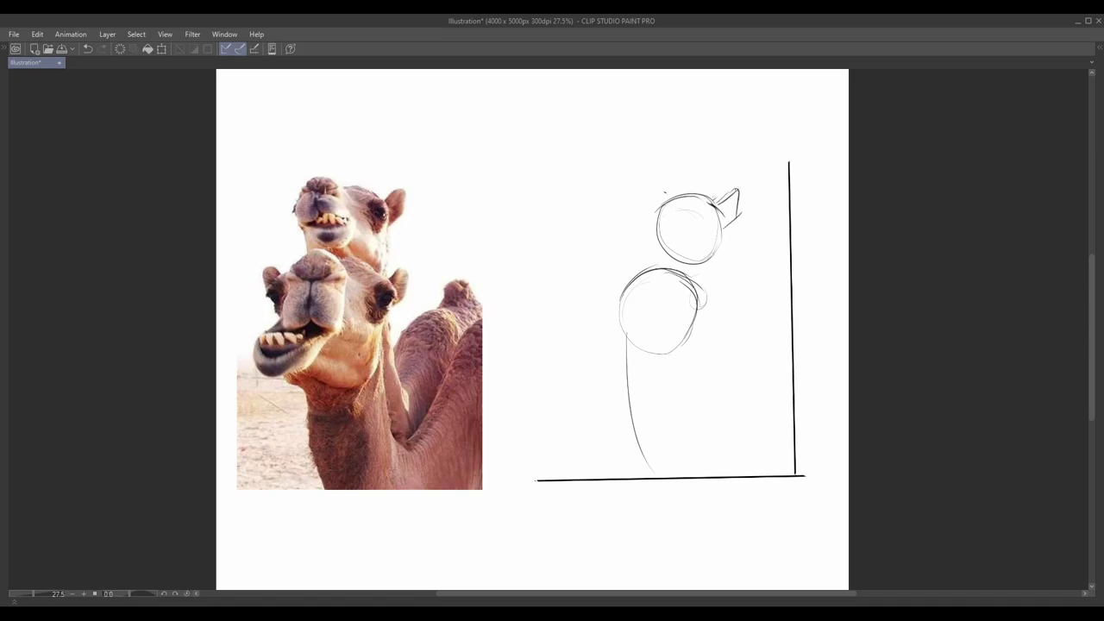
# Step: Block in boxy muzzles on both camel heads, the rear camel's neck edge, and the front camel's brow
pyautogui.moveTo(656, 194); pyautogui.dragTo(657, 241)
pyautogui.moveTo(655, 191)
pyautogui.mouseDown()
pyautogui.moveTo(679, 190)
pyautogui.moveTo(688, 227)
pyautogui.moveTo(652, 238)
pyautogui.moveTo(693, 243)
pyautogui.mouseUp()
pyautogui.moveTo(680, 191); pyautogui.dragTo(712, 279)
pyautogui.moveTo(671, 268); pyautogui.dragTo(718, 286)
pyautogui.moveTo(640, 253)
pyautogui.mouseDown()
pyautogui.moveTo(676, 248)
pyautogui.moveTo(667, 277)
pyautogui.moveTo(638, 276)
pyautogui.moveTo(638, 303)
pyautogui.moveTo(674, 304)
pyautogui.mouseUp()
pyautogui.moveTo(674, 252)
pyautogui.mouseDown()
pyautogui.moveTo(676, 307)
pyautogui.moveTo(704, 278)
pyautogui.mouseUp()
pyautogui.moveTo(706, 282); pyautogui.dragTo(709, 301)
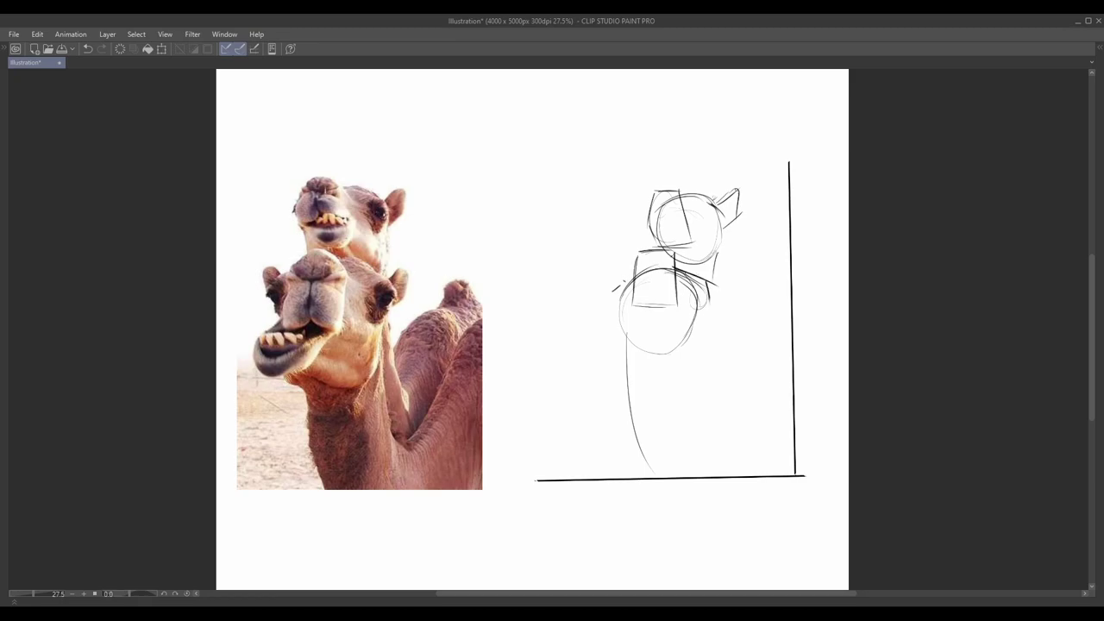
# Step: Block in the front camel's cheek, open lower jaw and chin with angular strokes
pyautogui.moveTo(627, 280); pyautogui.dragTo(614, 291)
pyautogui.moveTo(616, 291)
pyautogui.mouseDown()
pyautogui.moveTo(625, 313)
pyautogui.moveTo(610, 332)
pyautogui.mouseUp()
pyautogui.moveTo(611, 332)
pyautogui.mouseDown()
pyautogui.moveTo(642, 345)
pyautogui.moveTo(678, 311)
pyautogui.mouseUp()
pyautogui.moveTo(661, 351)
pyautogui.mouseDown()
pyautogui.moveTo(669, 323)
pyautogui.moveTo(702, 355)
pyautogui.mouseUp()
# Step: Outline the back of the front camel's neck and the camels' humps, and add a thin horizon line
pyautogui.moveTo(708, 307)
pyautogui.mouseDown()
pyautogui.moveTo(695, 356)
pyautogui.moveTo(724, 440)
pyautogui.moveTo(751, 379)
pyautogui.mouseUp()
pyautogui.moveTo(759, 332); pyautogui.dragTo(790, 307)
pyautogui.moveTo(750, 377); pyautogui.dragTo(758, 337)
pyautogui.moveTo(713, 308); pyautogui.dragTo(729, 371)
pyautogui.moveTo(723, 369)
pyautogui.mouseDown()
pyautogui.moveTo(739, 367)
pyautogui.moveTo(770, 298)
pyautogui.mouseUp()
pyautogui.moveTo(708, 342); pyautogui.dragTo(772, 307)
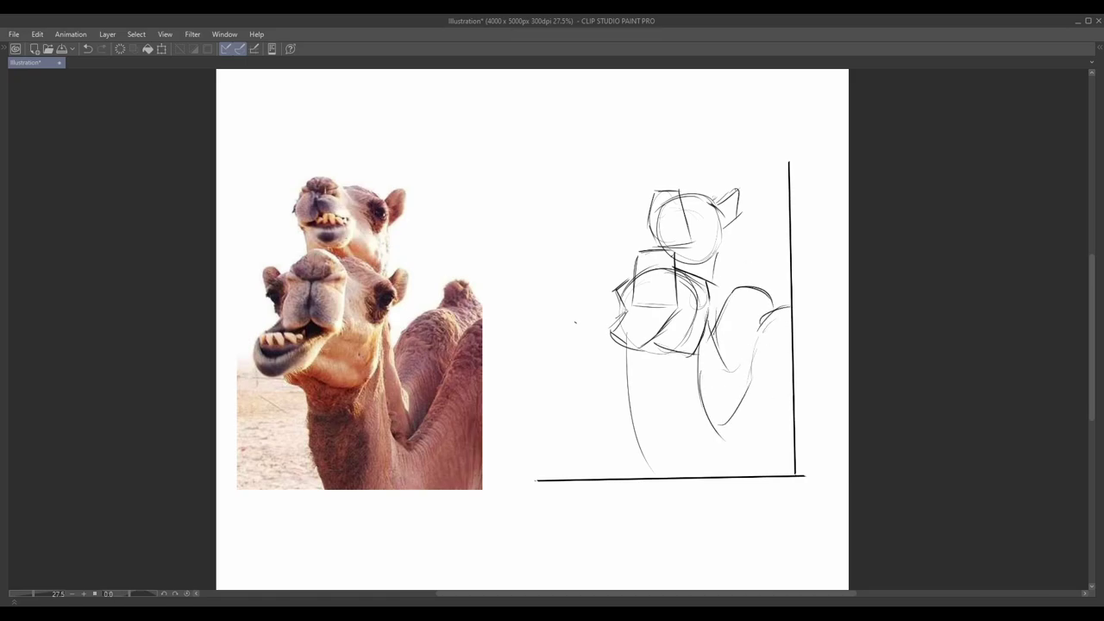
pyautogui.moveTo(539, 333); pyautogui.dragTo(620, 332)
pyautogui.moveTo(754, 258); pyautogui.dragTo(784, 257)
pyautogui.moveTo(783, 257); pyautogui.dragTo(790, 277)
# Step: Darken the rear camel's muzzle, teeth, forehead, eye, neck and ear with bold contour lines
pyautogui.moveTo(669, 203)
pyautogui.mouseDown()
pyautogui.moveTo(659, 239)
pyautogui.moveTo(660, 202)
pyautogui.moveTo(680, 190)
pyautogui.moveTo(657, 208)
pyautogui.moveTo(692, 227)
pyautogui.mouseUp()
pyautogui.hotkey('ctrl', 'z')
pyautogui.moveTo(678, 200)
pyautogui.mouseDown()
pyautogui.moveTo(693, 224)
pyautogui.moveTo(649, 233)
pyautogui.moveTo(676, 218)
pyautogui.moveTo(695, 229)
pyautogui.moveTo(690, 245)
pyautogui.mouseUp()
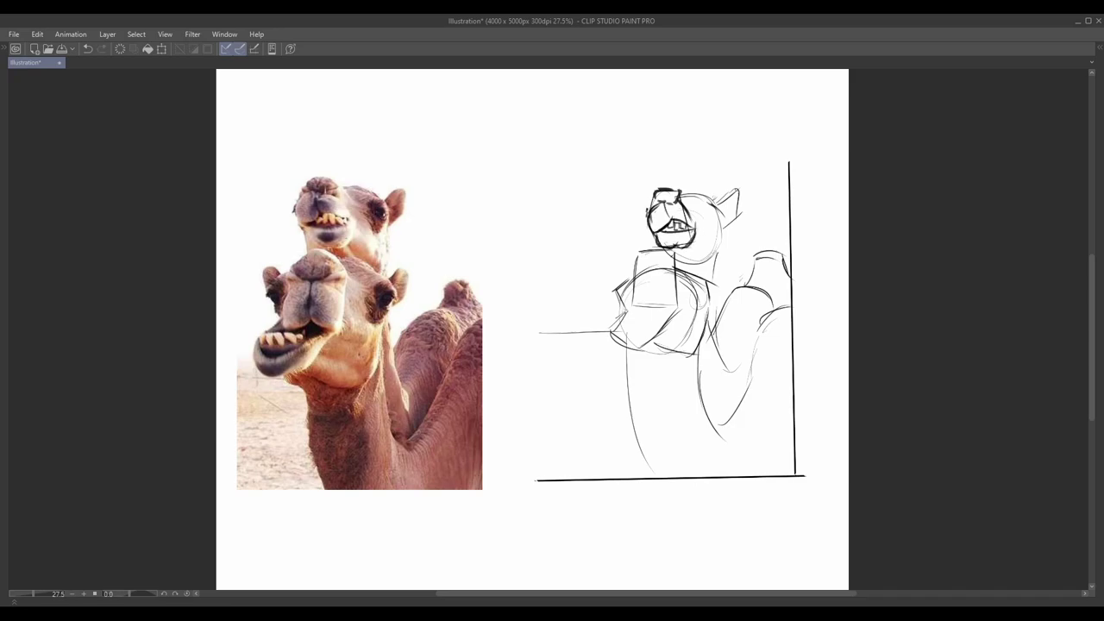
pyautogui.moveTo(681, 192); pyautogui.dragTo(714, 205)
pyautogui.moveTo(719, 233)
pyautogui.mouseDown()
pyautogui.moveTo(695, 256)
pyautogui.moveTo(720, 262)
pyautogui.moveTo(715, 283)
pyautogui.mouseUp()
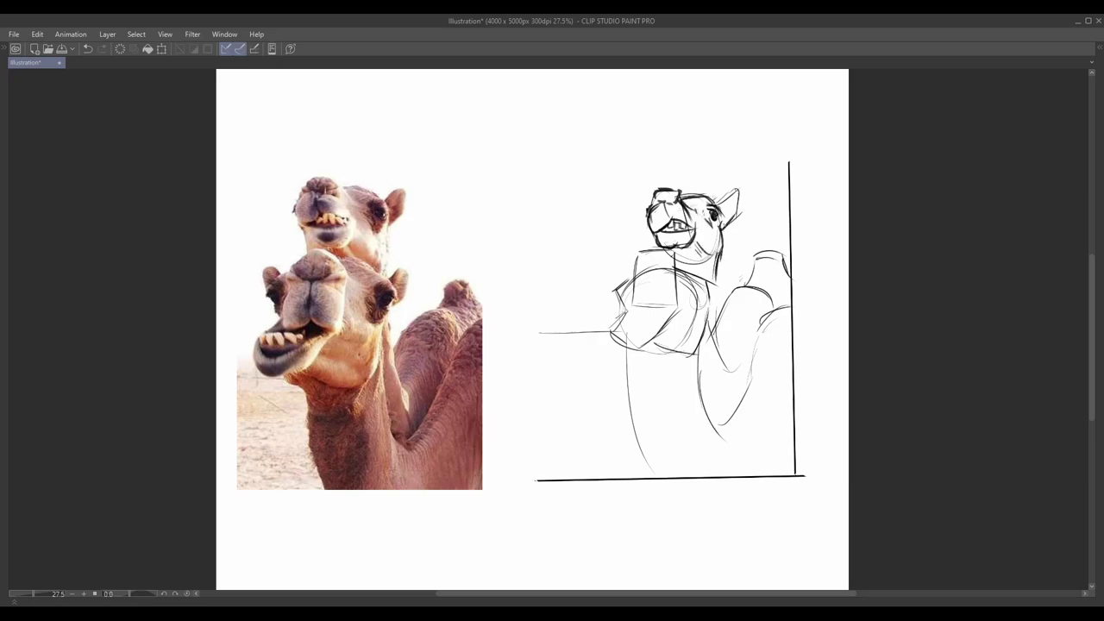
pyautogui.moveTo(724, 228); pyautogui.dragTo(738, 190)
pyautogui.moveTo(717, 203); pyautogui.dragTo(737, 190)
# Step: Define the front camel's nose and muzzle with bold lines, then add its upper teeth and dark mouth opening
pyautogui.moveTo(638, 257)
pyautogui.mouseDown()
pyautogui.moveTo(662, 248)
pyautogui.moveTo(677, 262)
pyautogui.moveTo(638, 264)
pyautogui.moveTo(630, 280)
pyautogui.mouseUp()
pyautogui.moveTo(674, 269); pyautogui.dragTo(678, 288)
pyautogui.moveTo(678, 278)
pyautogui.mouseDown()
pyautogui.moveTo(679, 311)
pyautogui.moveTo(657, 305)
pyautogui.mouseUp()
pyautogui.moveTo(671, 310)
pyautogui.mouseDown()
pyautogui.moveTo(682, 307)
pyautogui.moveTo(635, 308)
pyautogui.mouseUp()
pyautogui.moveTo(638, 281)
pyautogui.mouseDown()
pyautogui.moveTo(632, 309)
pyautogui.moveTo(668, 316)
pyautogui.mouseUp()
pyautogui.moveTo(649, 317)
pyautogui.mouseDown()
pyautogui.moveTo(669, 309)
pyautogui.moveTo(652, 314)
pyautogui.mouseUp()
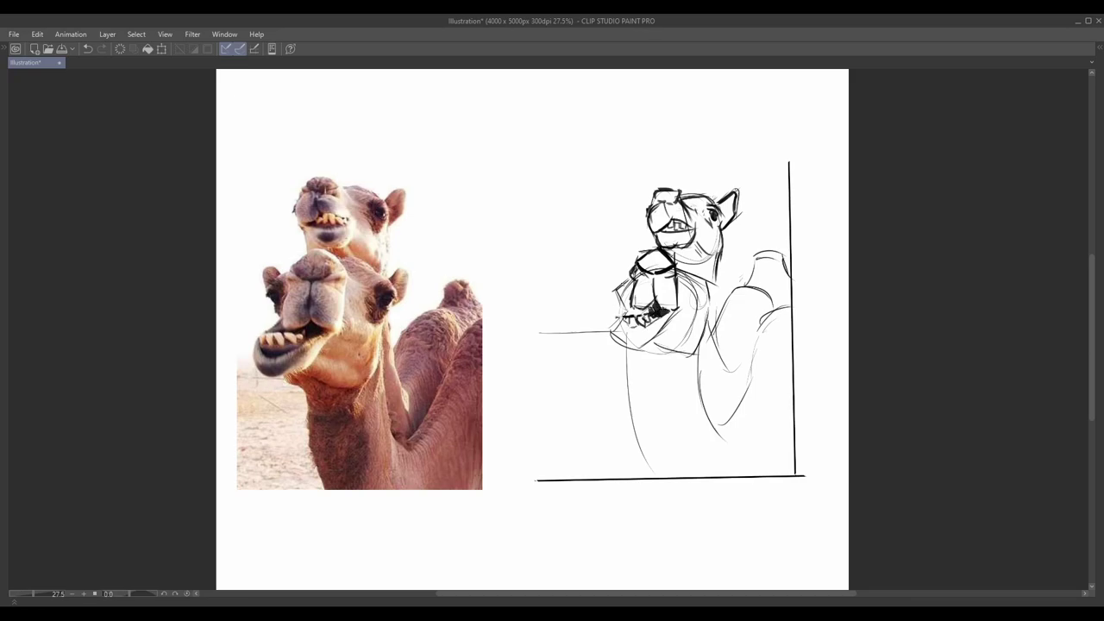
# Step: Darken the front camel's lower jaw, ears, eyes and the back of its neck
pyautogui.moveTo(610, 272)
pyautogui.mouseDown()
pyautogui.moveTo(628, 273)
pyautogui.moveTo(637, 316)
pyautogui.mouseUp()
pyautogui.hotkey('ctrl', 'z')
pyautogui.hotkey('ctrl', 'z')
pyautogui.moveTo(610, 324)
pyautogui.mouseDown()
pyautogui.moveTo(627, 338)
pyautogui.moveTo(658, 335)
pyautogui.mouseUp()
pyautogui.moveTo(612, 331)
pyautogui.mouseDown()
pyautogui.moveTo(640, 348)
pyautogui.moveTo(676, 313)
pyautogui.mouseUp()
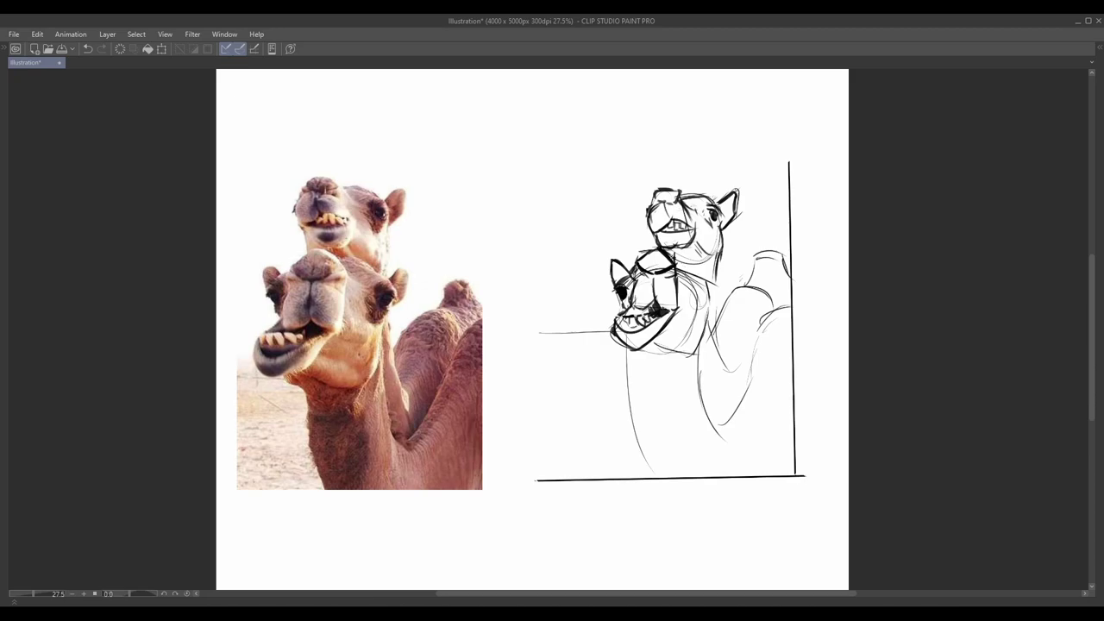
pyautogui.moveTo(671, 257)
pyautogui.mouseDown()
pyautogui.moveTo(716, 298)
pyautogui.moveTo(688, 294)
pyautogui.moveTo(669, 347)
pyautogui.moveTo(672, 322)
pyautogui.moveTo(688, 355)
pyautogui.moveTo(702, 347)
pyautogui.moveTo(714, 423)
pyautogui.mouseUp()
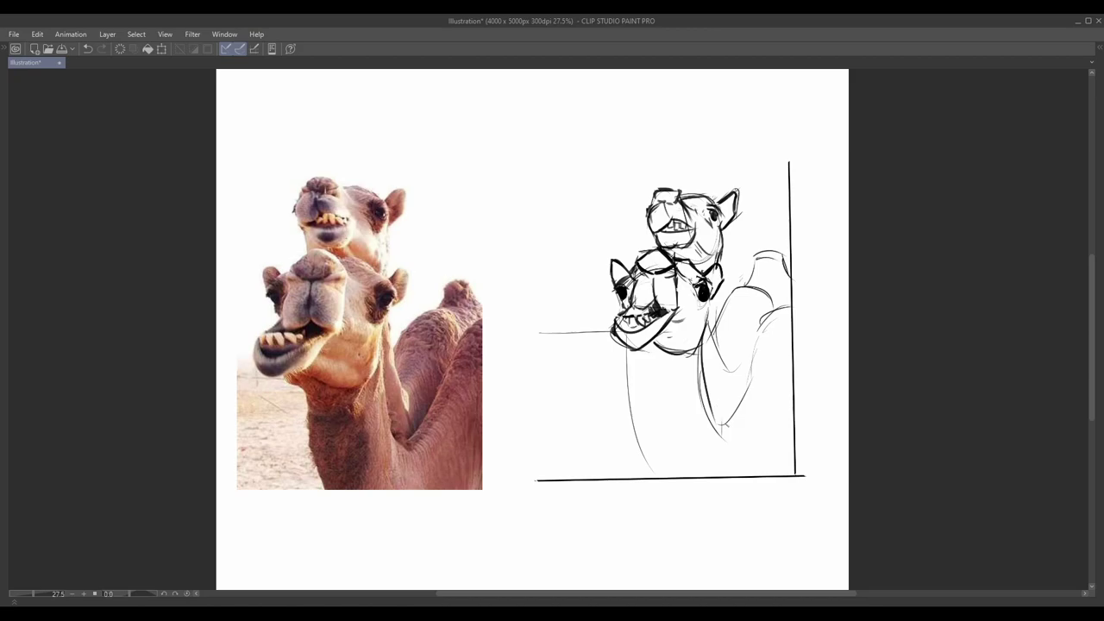
# Step: Redraw the humps and the curves between the two camels' bodies with heavier, overlapping lines
pyautogui.moveTo(754, 345)
pyautogui.mouseDown()
pyautogui.moveTo(718, 418)
pyautogui.moveTo(772, 306)
pyautogui.moveTo(797, 299)
pyautogui.mouseUp()
pyautogui.moveTo(781, 328)
pyautogui.mouseDown()
pyautogui.moveTo(761, 345)
pyautogui.moveTo(792, 307)
pyautogui.moveTo(710, 376)
pyautogui.mouseUp()
pyautogui.moveTo(713, 311); pyautogui.dragTo(731, 376)
pyautogui.moveTo(716, 340)
pyautogui.mouseDown()
pyautogui.moveTo(758, 290)
pyautogui.moveTo(772, 293)
pyautogui.mouseUp()
pyautogui.moveTo(747, 281)
pyautogui.mouseDown()
pyautogui.moveTo(762, 255)
pyautogui.moveTo(792, 285)
pyautogui.mouseUp()
pyautogui.moveTo(766, 287)
pyautogui.mouseDown()
pyautogui.moveTo(778, 299)
pyautogui.moveTo(743, 335)
pyautogui.mouseUp()
pyautogui.moveTo(713, 359); pyautogui.dragTo(701, 413)
# Step: Darken the front camel's throat line and the base of its neck, and add short fur strokes on its body
pyautogui.moveTo(628, 348); pyautogui.dragTo(638, 361)
pyautogui.moveTo(642, 366); pyautogui.dragTo(680, 488)
pyautogui.moveTo(711, 411); pyautogui.dragTo(747, 450)
pyautogui.moveTo(759, 435); pyautogui.dragTo(754, 449)
pyautogui.moveTo(725, 414); pyautogui.dragTo(747, 448)
pyautogui.moveTo(747, 421); pyautogui.dragTo(755, 440)
pyautogui.moveTo(773, 361); pyautogui.dragTo(785, 391)
pyautogui.moveTo(789, 366); pyautogui.dragTo(797, 405)
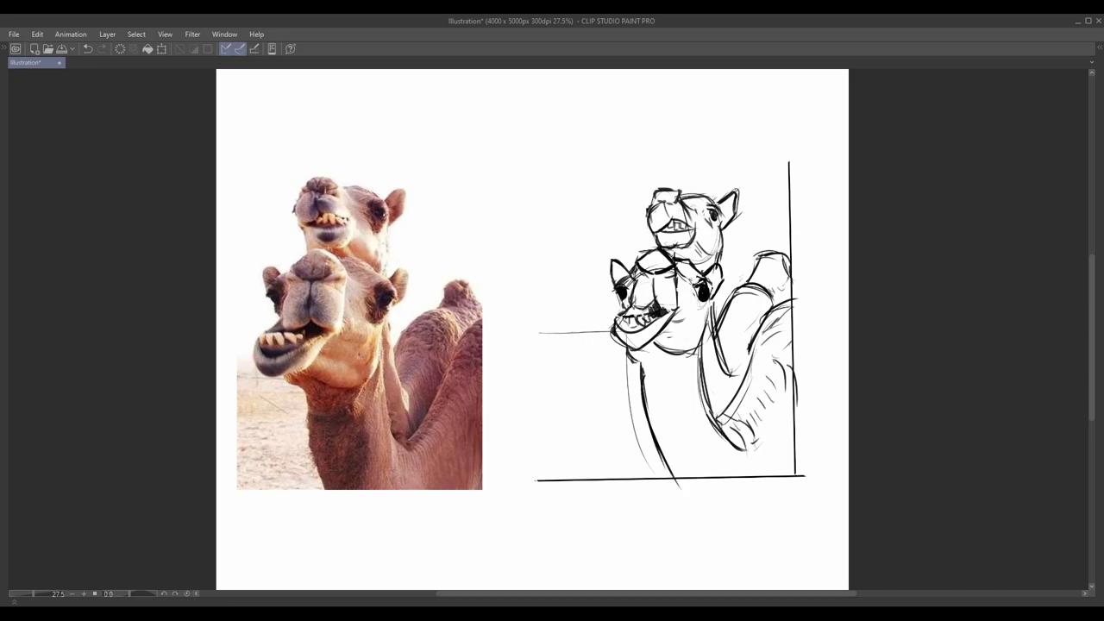
# Step: Add contour hatching to the front camel's body, a small neck mark, and a second ground line behind it
pyautogui.moveTo(733, 426); pyautogui.dragTo(785, 352)
pyautogui.moveTo(768, 447); pyautogui.dragTo(752, 461)
pyautogui.moveTo(675, 392); pyautogui.dragTo(679, 411)
pyautogui.moveTo(540, 347); pyautogui.dragTo(630, 359)
pyautogui.moveTo(575, 196); pyautogui.dragTo(565, 206)
pyautogui.scroll(-1, 562, 215)
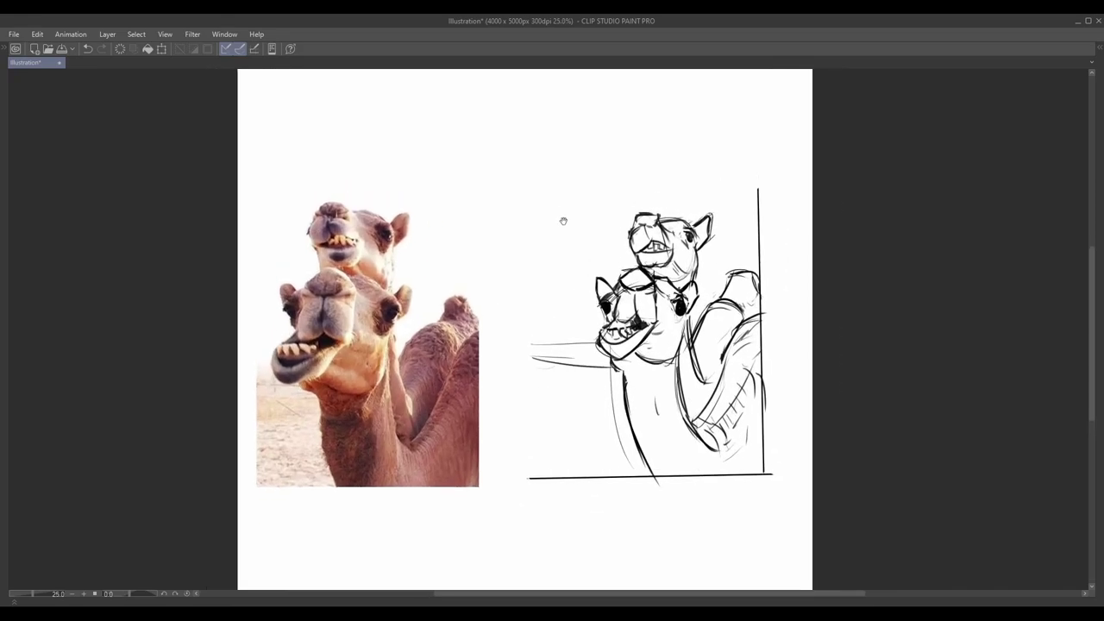
pyautogui.scroll(-2, 512, 364)
pyautogui.scroll(2, 511, 364)
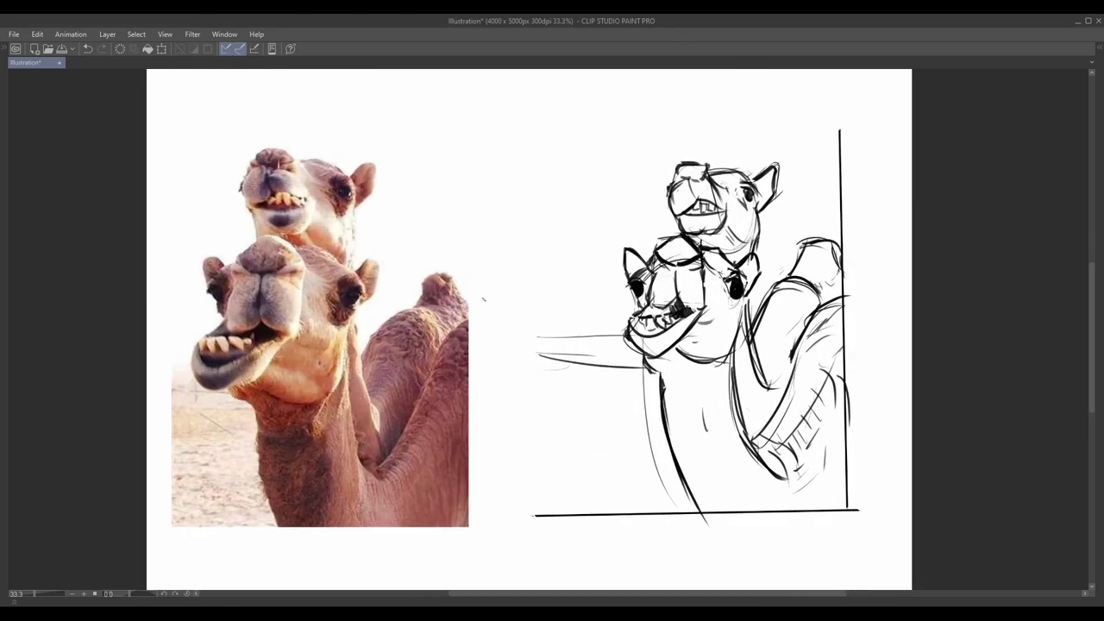
# Step: Try to shade the front camel's neck with broad, dark brush strokes
pyautogui.moveTo(671, 385)
pyautogui.mouseDown()
pyautogui.moveTo(718, 500)
pyautogui.moveTo(712, 514)
pyautogui.mouseUp()
pyautogui.hotkey('ctrl', 'z')
pyautogui.moveTo(695, 396); pyautogui.dragTo(725, 475)
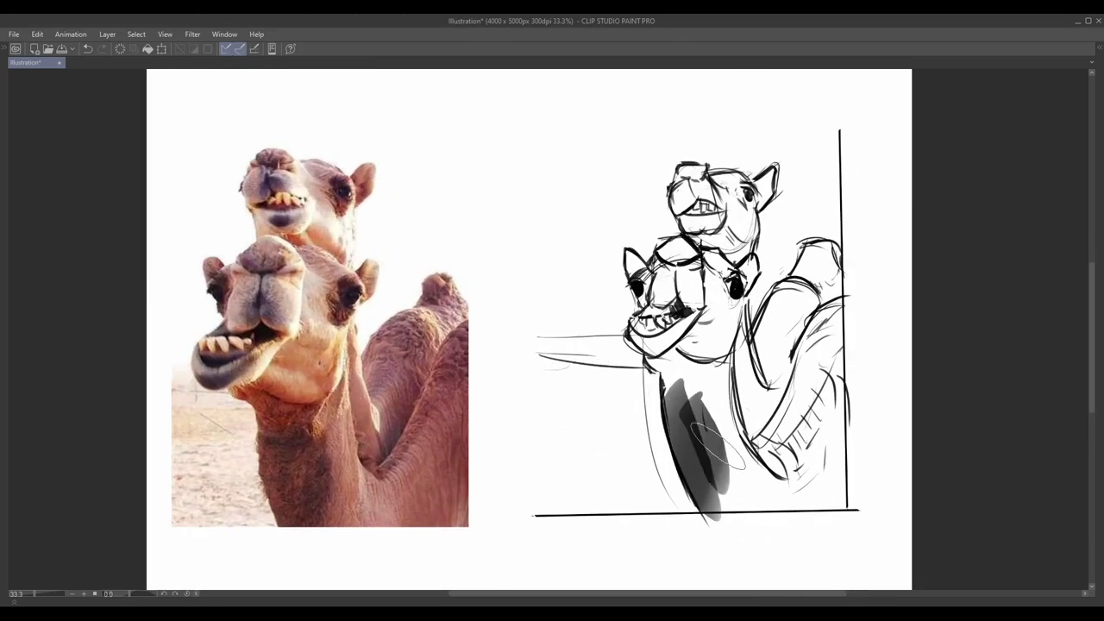
pyautogui.hotkey('ctrl', 'z')
pyautogui.press('e')
pyautogui.press('Tab')
pyautogui.moveTo(984, 389); pyautogui.dragTo(966, 409)
pyautogui.moveTo(629, 398); pyautogui.dragTo(690, 509)
pyautogui.hotkey('ctrl', 'z')
pyautogui.moveTo(642, 457); pyautogui.dragTo(690, 526)
pyautogui.hotkey('ctrl', 'z')
pyautogui.hotkey('ctrl', 'z')
pyautogui.hotkey('ctrl', 'z')
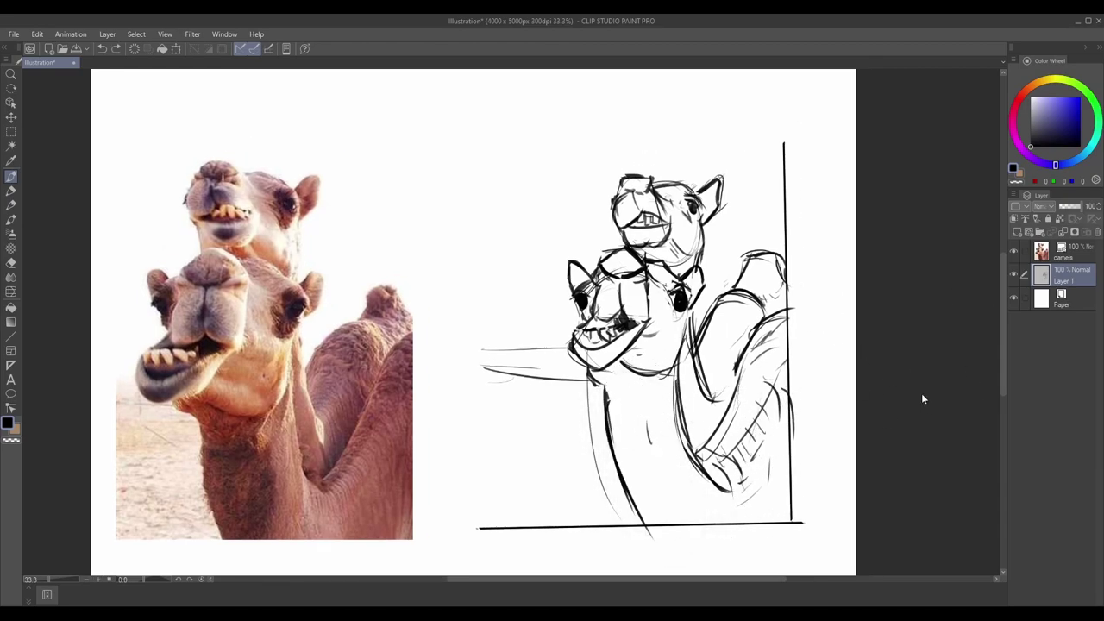
# Step: Shade the front camel's neck and body with broad, soft grey strokes that follow the form
pyautogui.moveTo(627, 391); pyautogui.dragTo(652, 461)
pyautogui.hotkey('ctrl', 'z')
pyautogui.moveTo(628, 379); pyautogui.dragTo(682, 526)
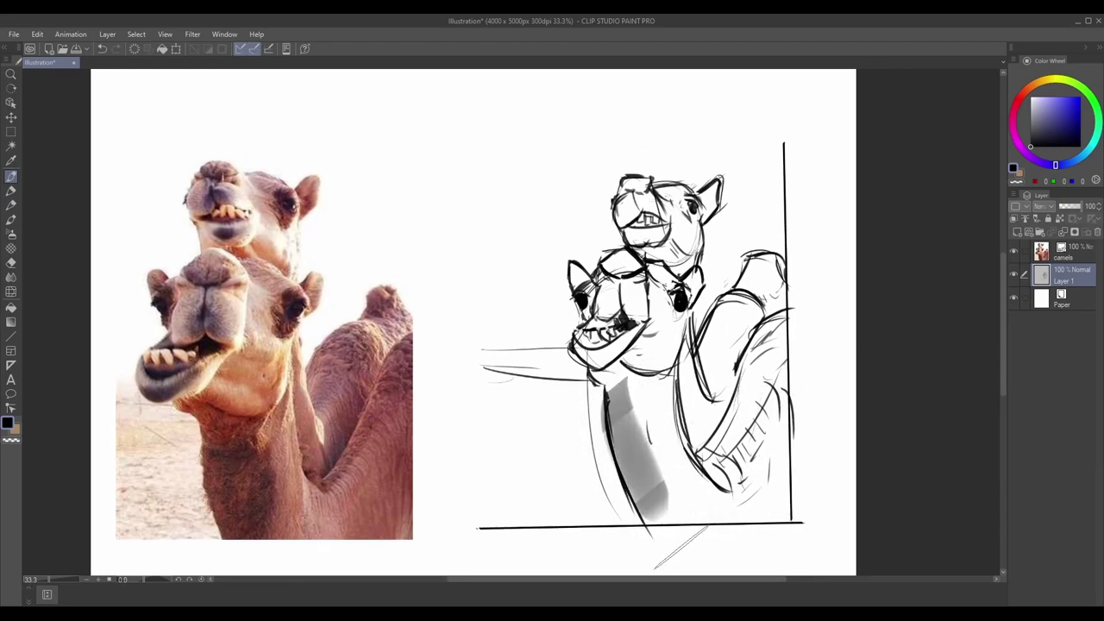
pyautogui.moveTo(648, 429); pyautogui.dragTo(686, 520)
pyautogui.moveTo(716, 416)
pyautogui.mouseDown()
pyautogui.moveTo(761, 293)
pyautogui.moveTo(773, 308)
pyautogui.mouseUp()
pyautogui.moveTo(695, 400)
pyautogui.mouseDown()
pyautogui.moveTo(700, 435)
pyautogui.moveTo(721, 385)
pyautogui.moveTo(702, 423)
pyautogui.mouseUp()
pyautogui.scroll(-2, 640, 306)
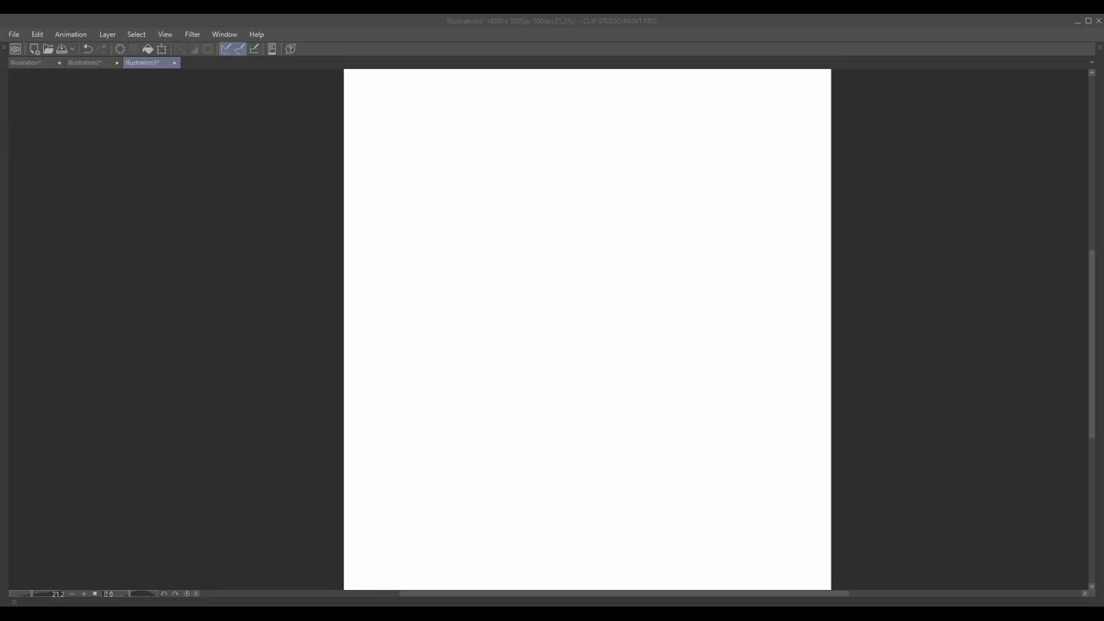
# Step: On the blank third illustration, sketch an oval head beside a tall cylindrical trunk with a curved contour near its upper end
pyautogui.moveTo(545, 307)
pyautogui.mouseDown()
pyautogui.moveTo(601, 296)
pyautogui.moveTo(591, 319)
pyautogui.mouseUp()
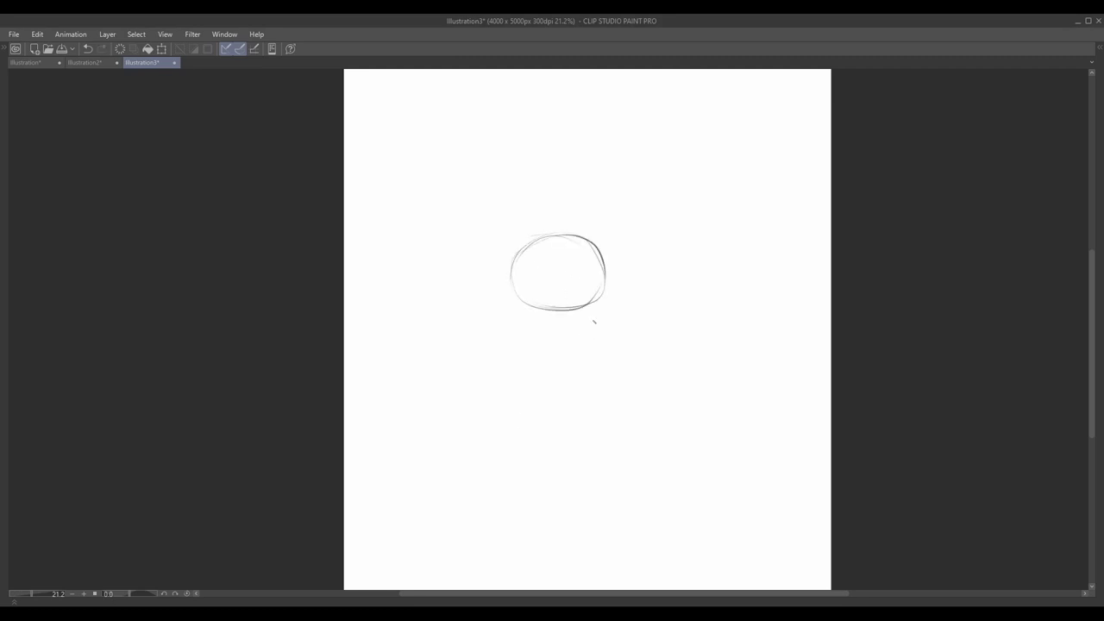
pyautogui.moveTo(599, 509); pyautogui.dragTo(616, 96)
pyautogui.moveTo(693, 96)
pyautogui.mouseDown()
pyautogui.moveTo(655, 461)
pyautogui.moveTo(671, 511)
pyautogui.mouseUp()
pyautogui.moveTo(618, 116); pyautogui.dragTo(686, 128)
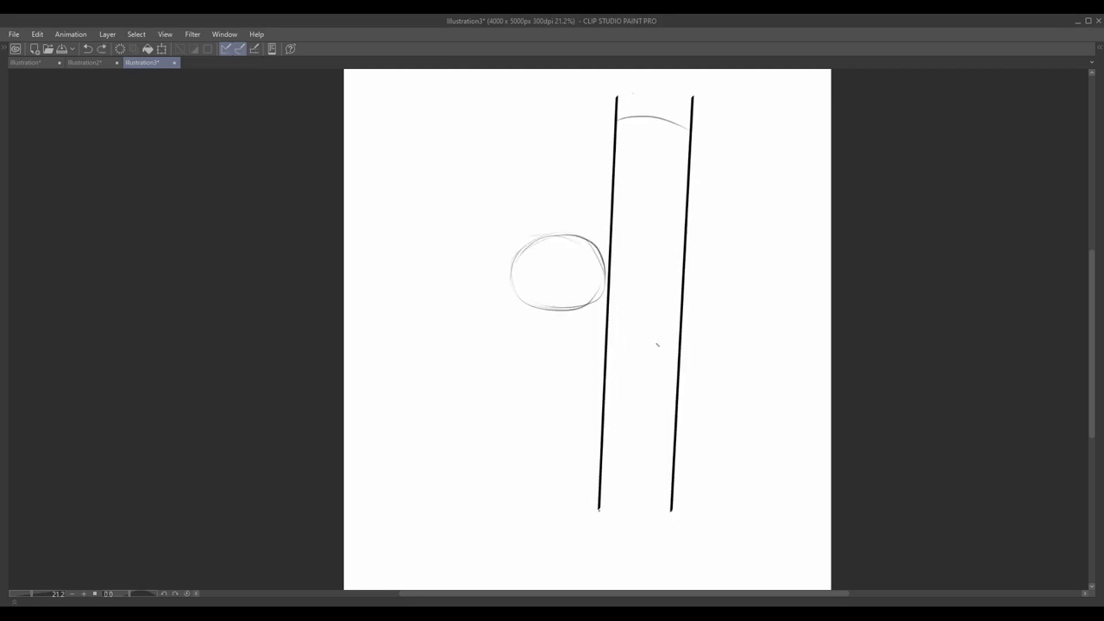
# Step: Sketch an oval paw gripping the trunk's far edge and a tapered cylindrical limb reaching across its front
pyautogui.moveTo(673, 337); pyautogui.dragTo(676, 380)
pyautogui.moveTo(566, 365)
pyautogui.mouseDown()
pyautogui.moveTo(626, 310)
pyautogui.moveTo(586, 412)
pyautogui.mouseUp()
pyautogui.moveTo(581, 416)
pyautogui.mouseDown()
pyautogui.moveTo(664, 298)
pyautogui.moveTo(661, 326)
pyautogui.mouseUp()
# Step: Sketch a round muzzle, two small eyes and rounded ears on the oval head, and start the outer cheek line
pyautogui.moveTo(559, 287)
pyautogui.mouseDown()
pyautogui.moveTo(538, 312)
pyautogui.moveTo(579, 304)
pyautogui.moveTo(552, 318)
pyautogui.mouseUp()
pyautogui.moveTo(571, 267); pyautogui.dragTo(580, 273)
pyautogui.moveTo(541, 271)
pyautogui.mouseDown()
pyautogui.moveTo(537, 282)
pyautogui.moveTo(543, 271)
pyautogui.mouseUp()
pyautogui.moveTo(567, 268)
pyautogui.mouseDown()
pyautogui.moveTo(586, 269)
pyautogui.moveTo(607, 231)
pyautogui.mouseUp()
pyautogui.moveTo(528, 250)
pyautogui.mouseDown()
pyautogui.moveTo(505, 237)
pyautogui.moveTo(529, 245)
pyautogui.mouseUp()
pyautogui.moveTo(533, 240); pyautogui.dragTo(580, 232)
pyautogui.hotkey('ctrl', 'z')
pyautogui.moveTo(581, 234)
pyautogui.mouseDown()
pyautogui.moveTo(601, 215)
pyautogui.moveTo(606, 255)
pyautogui.mouseUp()
pyautogui.hotkey('ctrl', 'z')
pyautogui.moveTo(505, 297); pyautogui.dragTo(519, 314)
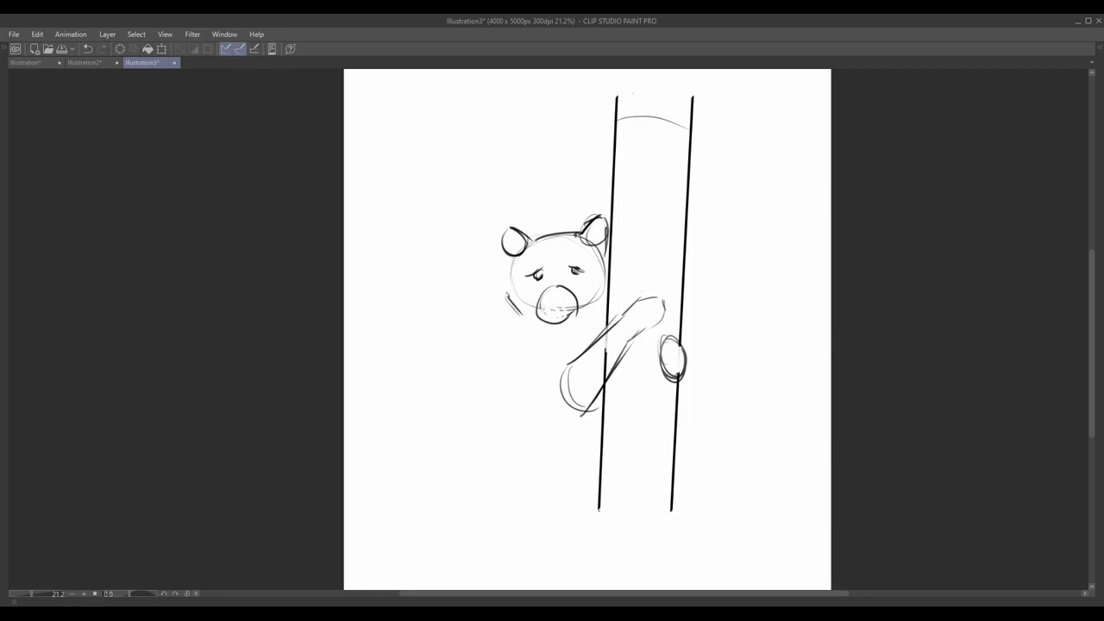
# Step: Extend the cheek and jaw contours around the muzzle and draw a small round nose with whisker strokes
pyautogui.moveTo(515, 258)
pyautogui.mouseDown()
pyautogui.moveTo(502, 299)
pyautogui.moveTo(552, 308)
pyautogui.mouseUp()
pyautogui.moveTo(552, 298)
pyautogui.mouseDown()
pyautogui.moveTo(571, 313)
pyautogui.moveTo(596, 292)
pyautogui.mouseUp()
pyautogui.moveTo(583, 315); pyautogui.dragTo(593, 310)
pyautogui.moveTo(569, 299)
pyautogui.mouseDown()
pyautogui.moveTo(588, 288)
pyautogui.moveTo(524, 290)
pyautogui.mouseUp()
pyautogui.moveTo(547, 304); pyautogui.dragTo(533, 301)
# Step: Draw the separate fingers on the reaching paw and on the paw gripping the trunk's far edge
pyautogui.moveTo(635, 304); pyautogui.dragTo(659, 295)
pyautogui.moveTo(658, 298); pyautogui.dragTo(669, 308)
pyautogui.moveTo(657, 323)
pyautogui.mouseDown()
pyautogui.moveTo(645, 329)
pyautogui.moveTo(669, 325)
pyautogui.moveTo(680, 351)
pyautogui.mouseUp()
pyautogui.moveTo(666, 354); pyautogui.dragTo(682, 366)
pyautogui.moveTo(681, 343); pyautogui.dragTo(691, 376)
pyautogui.moveTo(672, 371); pyautogui.dragTo(680, 386)
pyautogui.moveTo(685, 354); pyautogui.dragTo(683, 379)
pyautogui.moveTo(669, 337); pyautogui.dragTo(666, 380)
# Step: Add slanted brow and facial marking lines around both eyes and towards the cheeks
pyautogui.moveTo(549, 267); pyautogui.dragTo(560, 268)
pyautogui.moveTo(509, 296); pyautogui.dragTo(547, 258)
pyautogui.moveTo(566, 259); pyautogui.dragTo(602, 271)
pyautogui.moveTo(582, 275); pyautogui.dragTo(602, 281)
# Step: Sketch the animal's shoulder, long back line and rounded lower body reaching towards the trunk
pyautogui.moveTo(517, 350); pyautogui.dragTo(502, 405)
pyautogui.moveTo(528, 363)
pyautogui.mouseDown()
pyautogui.moveTo(523, 449)
pyautogui.moveTo(573, 345)
pyautogui.mouseUp()
pyautogui.moveTo(511, 316); pyautogui.dragTo(490, 404)
pyautogui.moveTo(482, 464); pyautogui.dragTo(509, 488)
pyautogui.moveTo(497, 353); pyautogui.dragTo(482, 473)
pyautogui.moveTo(485, 476); pyautogui.dragTo(587, 492)
# Step: Connect the upper arm and chest to the reaching forearm, and loosely sketch a small tail behind the rump
pyautogui.moveTo(504, 348); pyautogui.dragTo(570, 361)
pyautogui.moveTo(504, 438)
pyautogui.mouseDown()
pyautogui.moveTo(566, 430)
pyautogui.moveTo(591, 397)
pyautogui.mouseUp()
pyautogui.moveTo(572, 340); pyautogui.dragTo(587, 330)
pyautogui.moveTo(604, 305); pyautogui.dragTo(595, 340)
pyautogui.moveTo(473, 428); pyautogui.dragTo(506, 488)
pyautogui.moveTo(462, 440); pyautogui.dragTo(459, 456)
# Step: Draw a long diagonal line across the upper trunk and darken the jaw and neck on the side facing the trunk
pyautogui.moveTo(586, 140); pyautogui.dragTo(702, 258)
pyautogui.moveTo(607, 349); pyautogui.dragTo(605, 380)
pyautogui.moveTo(566, 376); pyautogui.dragTo(576, 407)
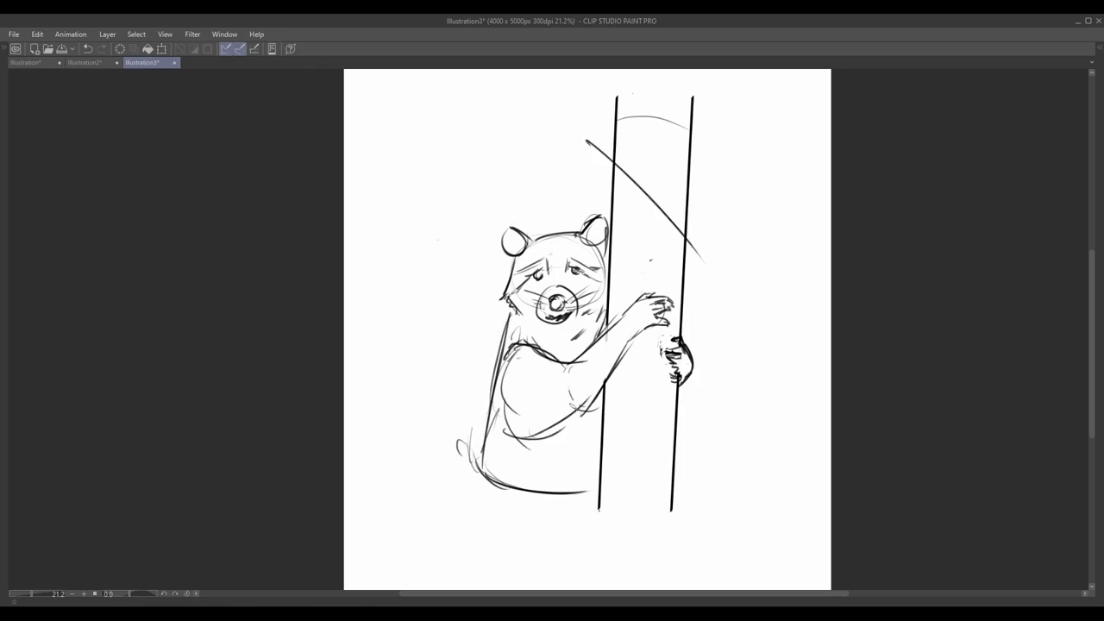
pyautogui.moveTo(509, 402); pyautogui.dragTo(518, 412)
pyautogui.moveTo(538, 318); pyautogui.dragTo(557, 327)
pyautogui.moveTo(573, 344)
pyautogui.mouseDown()
pyautogui.moveTo(588, 314)
pyautogui.moveTo(578, 318)
pyautogui.mouseUp()
pyautogui.moveTo(602, 266); pyautogui.dragTo(595, 354)
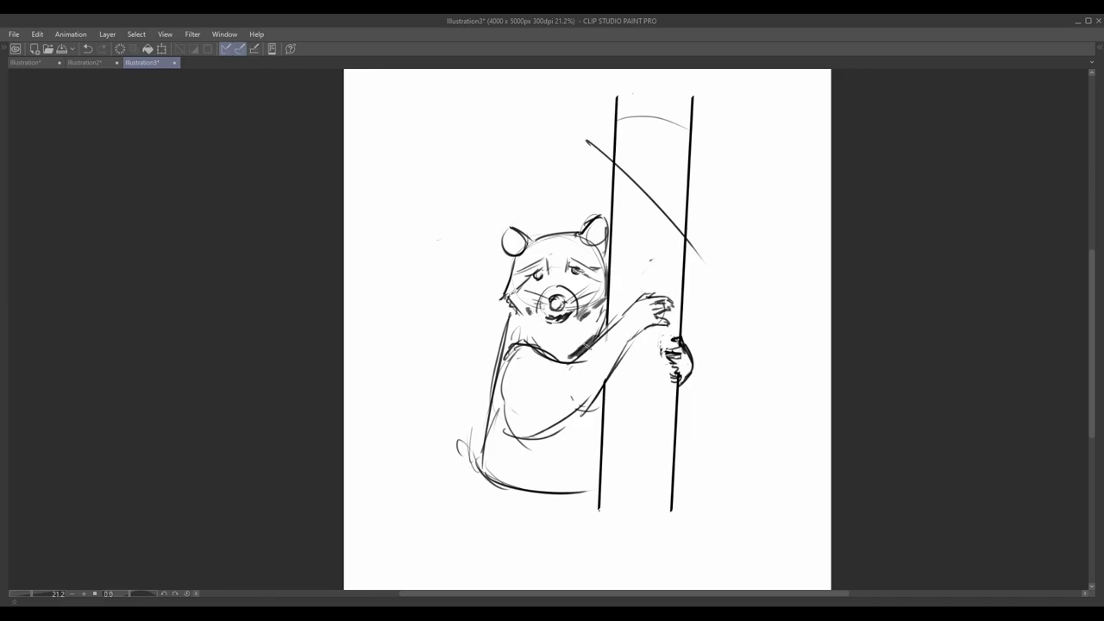
pyautogui.moveTo(607, 303)
pyautogui.mouseDown()
pyautogui.moveTo(583, 349)
pyautogui.moveTo(584, 338)
pyautogui.mouseUp()
# Step: Shade the lower body beside the trunk and the underside of the arm with dark hatched strokes
pyautogui.moveTo(601, 462); pyautogui.dragTo(571, 491)
pyautogui.moveTo(598, 409); pyautogui.dragTo(552, 493)
pyautogui.moveTo(603, 390); pyautogui.dragTo(559, 463)
pyautogui.moveTo(514, 414)
pyautogui.mouseDown()
pyautogui.moveTo(538, 436)
pyautogui.moveTo(556, 416)
pyautogui.mouseUp()
pyautogui.moveTo(540, 439)
pyautogui.mouseDown()
pyautogui.moveTo(600, 386)
pyautogui.moveTo(668, 298)
pyautogui.mouseUp()
# Step: Shade the trunk's far side with broad dark grey strokes, add a lighter band beside it, and deepen the shadow under the arm
pyautogui.moveTo(681, 78)
pyautogui.mouseDown()
pyautogui.moveTo(666, 306)
pyautogui.moveTo(673, 207)
pyautogui.mouseUp()
pyautogui.moveTo(656, 516); pyautogui.dragTo(670, 338)
pyautogui.moveTo(670, 281); pyautogui.dragTo(659, 355)
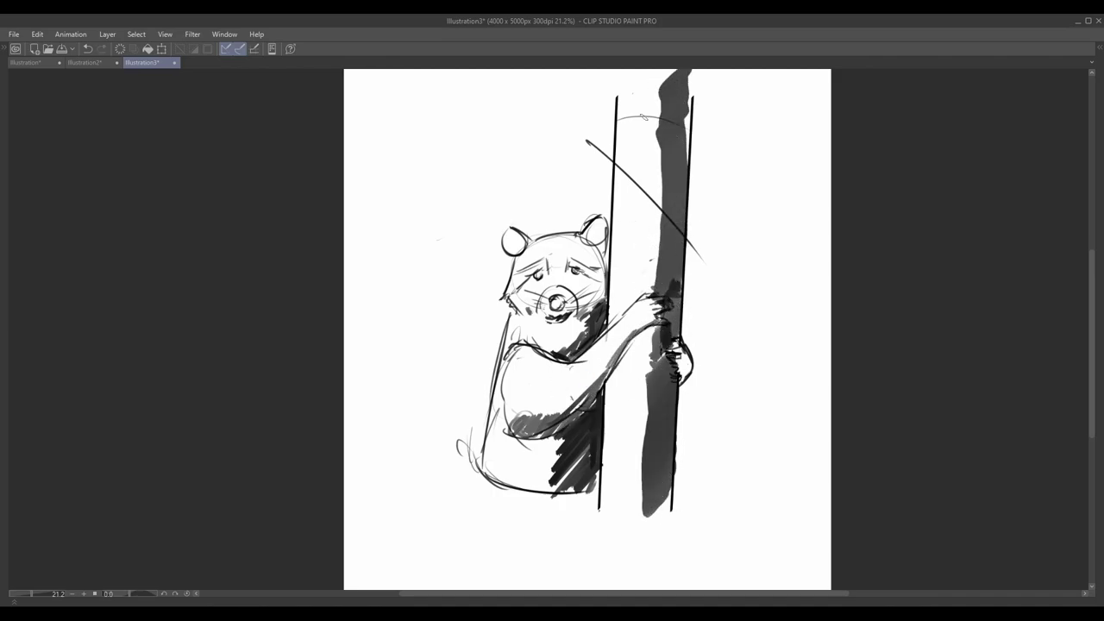
pyautogui.moveTo(662, 75); pyautogui.dragTo(649, 285)
pyautogui.moveTo(656, 353)
pyautogui.mouseDown()
pyautogui.moveTo(640, 372)
pyautogui.moveTo(636, 507)
pyautogui.mouseUp()
pyautogui.moveTo(634, 264); pyautogui.dragTo(603, 334)
pyautogui.moveTo(528, 436); pyautogui.dragTo(604, 401)
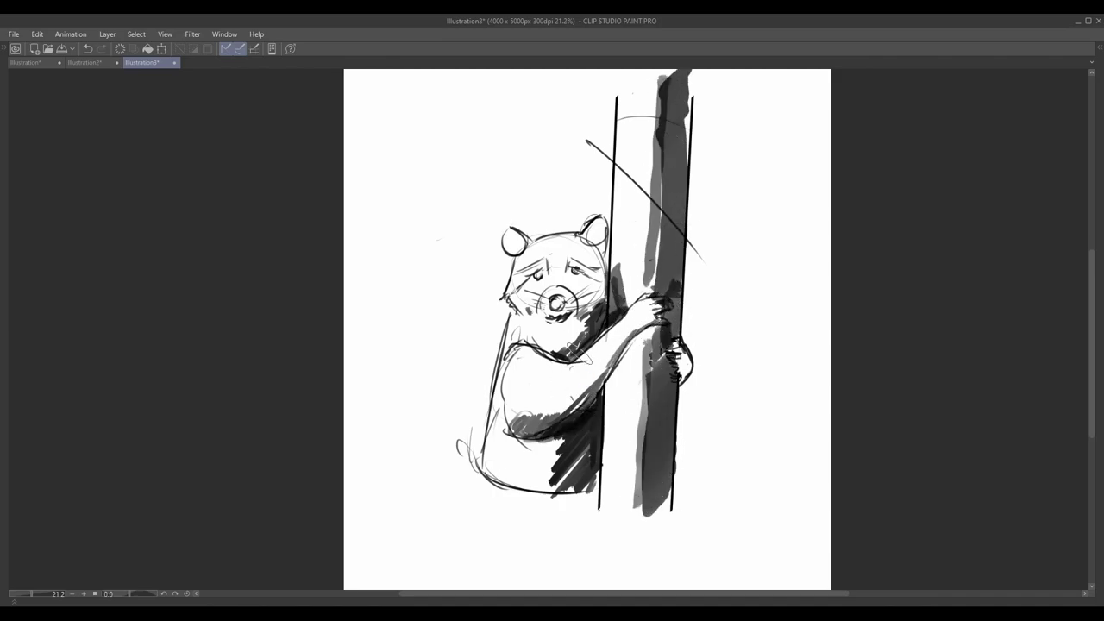
# Step: Fill the animal's eyes and the insides of both ears with dark tone
pyautogui.click(575, 270)
pyautogui.click(537, 276)
pyautogui.moveTo(509, 238); pyautogui.dragTo(516, 253)
pyautogui.moveTo(594, 226); pyautogui.dragTo(602, 251)
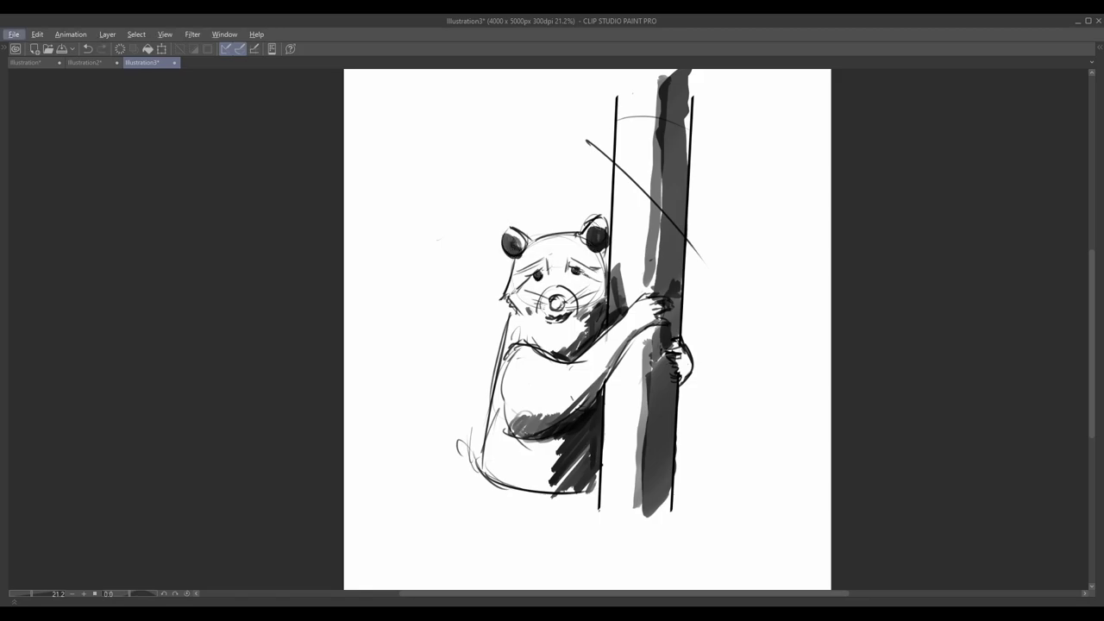
# Step: Darken the brow markings and roughen the head's outline with short fur strokes
pyautogui.moveTo(514, 267)
pyautogui.mouseDown()
pyautogui.moveTo(502, 292)
pyautogui.moveTo(535, 259)
pyautogui.mouseUp()
pyautogui.moveTo(572, 260); pyautogui.dragTo(597, 272)
pyautogui.hotkey('ctrl', 'z')
pyautogui.moveTo(518, 276)
pyautogui.mouseDown()
pyautogui.moveTo(544, 264)
pyautogui.moveTo(559, 287)
pyautogui.moveTo(545, 290)
pyautogui.moveTo(547, 266)
pyautogui.mouseUp()
pyautogui.hotkey('ctrl', 'z')
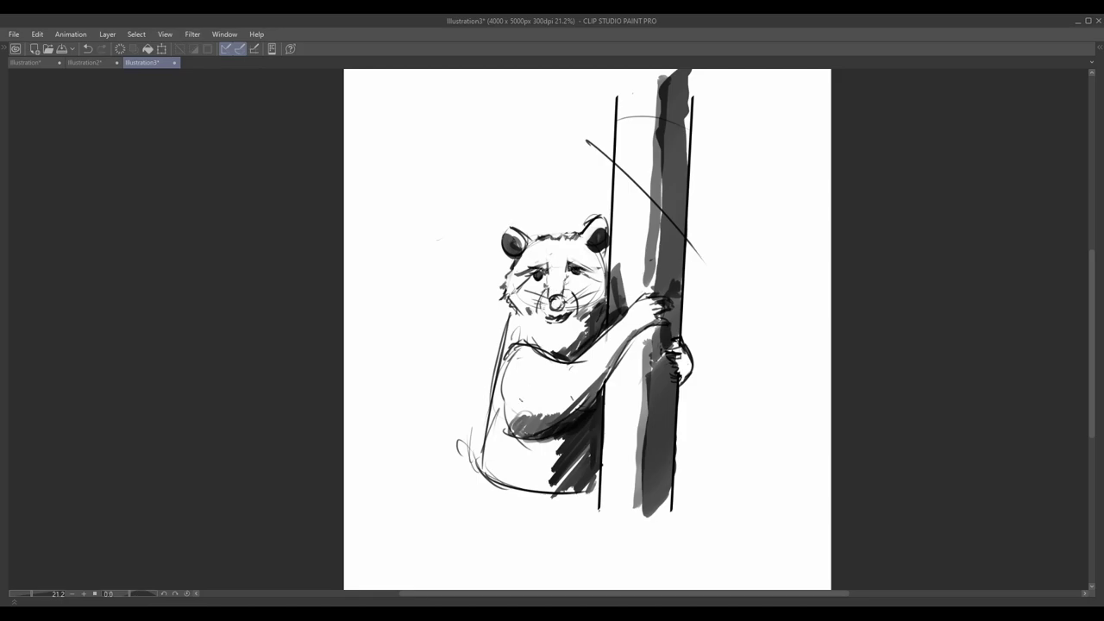
pyautogui.moveTo(513, 383); pyautogui.dragTo(549, 414)
# Step: In the empty area above the animal, sketch a wide pot with an elliptical rim, narrow neck and bulging base
pyautogui.scroll(1, 578, 264)
pyautogui.scroll(-3, 577, 264)
pyautogui.scroll(4, 467, 87)
pyautogui.moveTo(473, 199); pyautogui.dragTo(489, 231)
pyautogui.moveTo(636, 192); pyautogui.dragTo(621, 228)
pyautogui.moveTo(452, 281); pyautogui.dragTo(631, 302)
pyautogui.moveTo(623, 224); pyautogui.dragTo(643, 276)
pyautogui.moveTo(643, 277); pyautogui.dragTo(595, 309)
pyautogui.moveTo(490, 228); pyautogui.dragTo(455, 290)
pyautogui.moveTo(488, 231); pyautogui.dragTo(468, 290)
pyautogui.moveTo(503, 307); pyautogui.dragTo(612, 306)
pyautogui.moveTo(640, 245); pyautogui.dragTo(611, 310)
# Step: Decorate the pot's bulging body with a curved horizontal band filled with a zigzag pattern
pyautogui.moveTo(465, 269)
pyautogui.mouseDown()
pyautogui.moveTo(497, 290)
pyautogui.moveTo(550, 293)
pyautogui.mouseUp()
pyautogui.moveTo(557, 292); pyautogui.dragTo(640, 246)
pyautogui.moveTo(466, 254); pyautogui.dragTo(642, 245)
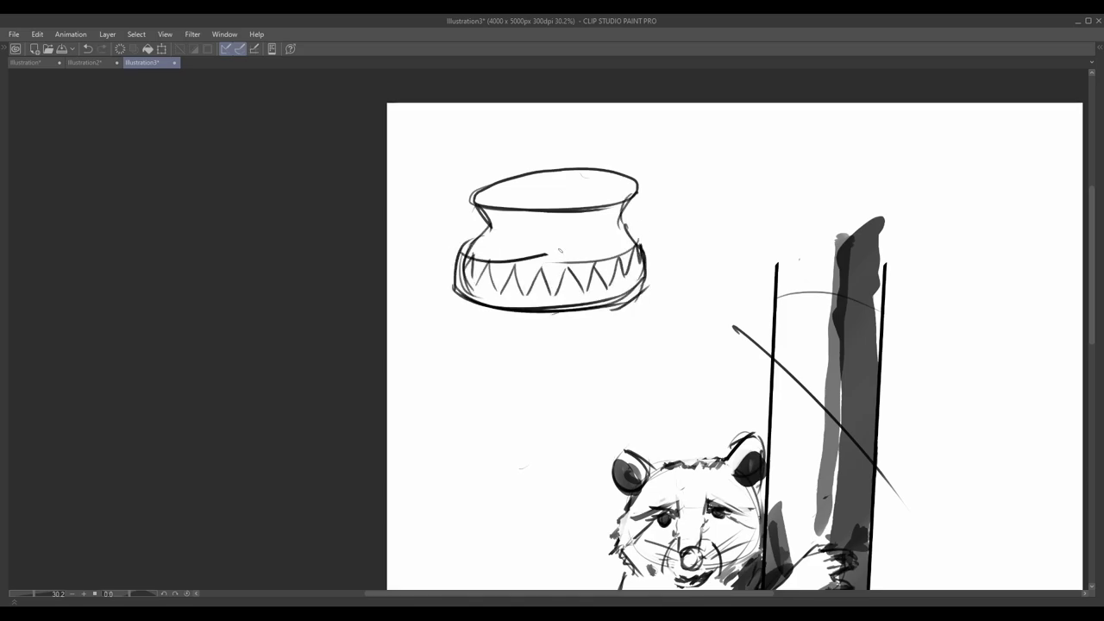
pyautogui.moveTo(470, 280); pyautogui.dragTo(642, 276)
# Step: Hatch the inside of the pot's opening and add short curved vertical marks around its neck
pyautogui.moveTo(544, 182); pyautogui.dragTo(512, 211)
pyautogui.moveTo(453, 226); pyautogui.dragTo(491, 209)
pyautogui.moveTo(449, 236); pyautogui.dragTo(470, 259)
pyautogui.moveTo(490, 250)
pyautogui.mouseDown()
pyautogui.moveTo(490, 265)
pyautogui.moveTo(518, 268)
pyautogui.mouseUp()
pyautogui.moveTo(544, 250); pyautogui.dragTo(540, 273)
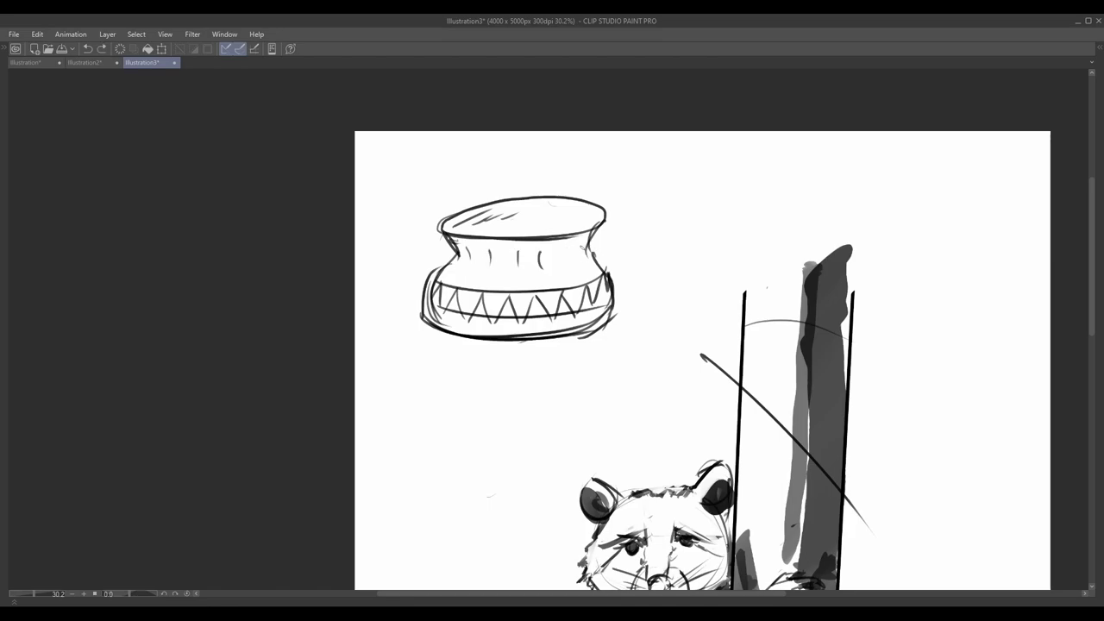
pyautogui.moveTo(588, 244); pyautogui.dragTo(583, 263)
pyautogui.moveTo(469, 244); pyautogui.dragTo(464, 264)
pyautogui.moveTo(489, 248); pyautogui.dragTo(486, 264)
# Step: Sketch a capped bottle on the trunk's other side, with a cylindrical body, curved base and elliptical contour at the shoulder
pyautogui.moveTo(975, 173)
pyautogui.mouseDown()
pyautogui.moveTo(801, 167)
pyautogui.moveTo(759, 210)
pyautogui.moveTo(754, 320)
pyautogui.mouseUp()
pyautogui.moveTo(756, 322)
pyautogui.mouseDown()
pyautogui.moveTo(819, 314)
pyautogui.moveTo(807, 173)
pyautogui.mouseUp()
pyautogui.moveTo(785, 152)
pyautogui.mouseDown()
pyautogui.moveTo(799, 145)
pyautogui.moveTo(762, 179)
pyautogui.mouseUp()
pyautogui.moveTo(797, 151); pyautogui.dragTo(820, 296)
pyautogui.moveTo(766, 185); pyautogui.dragTo(755, 318)
pyautogui.moveTo(757, 240); pyautogui.dragTo(816, 242)
pyautogui.moveTo(757, 227)
pyautogui.mouseDown()
pyautogui.moveTo(783, 219)
pyautogui.moveTo(814, 234)
pyautogui.mouseUp()
# Step: Refine the bottle's shoulder and neck contours and add a vertical line within its body
pyautogui.moveTo(788, 262); pyautogui.dragTo(806, 266)
pyautogui.moveTo(799, 207); pyautogui.dragTo(800, 223)
pyautogui.hotkey('ctrl', 'z')
pyautogui.moveTo(795, 209); pyautogui.dragTo(801, 318)
pyautogui.moveTo(822, 237); pyautogui.dragTo(799, 151)
pyautogui.moveTo(774, 152)
pyautogui.mouseDown()
pyautogui.moveTo(763, 205)
pyautogui.moveTo(775, 318)
pyautogui.mouseUp()
pyautogui.hotkey('ctrl', 'z')
# Step: Add inner vertical lines, a curved upper edge on the bottle's body and small detail marks on its neck
pyautogui.moveTo(799, 224)
pyautogui.mouseDown()
pyautogui.moveTo(798, 321)
pyautogui.moveTo(814, 315)
pyautogui.moveTo(759, 305)
pyautogui.moveTo(802, 301)
pyautogui.mouseUp()
pyautogui.moveTo(776, 264); pyautogui.dragTo(776, 288)
pyautogui.moveTo(757, 231); pyautogui.dragTo(806, 221)
pyautogui.moveTo(769, 219)
pyautogui.mouseDown()
pyautogui.moveTo(775, 206)
pyautogui.moveTo(766, 306)
pyautogui.mouseUp()
pyautogui.hotkey('ctrl', 'z')
pyautogui.moveTo(773, 169)
pyautogui.mouseDown()
pyautogui.moveTo(785, 164)
pyautogui.moveTo(775, 169)
pyautogui.mouseUp()
pyautogui.moveTo(790, 181); pyautogui.dragTo(800, 194)
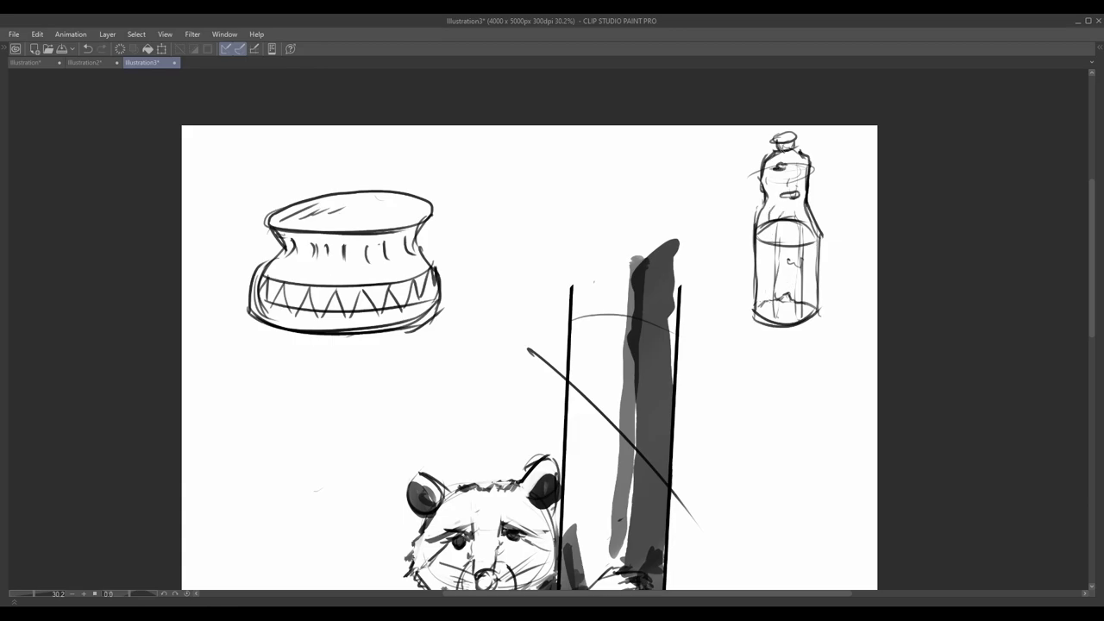